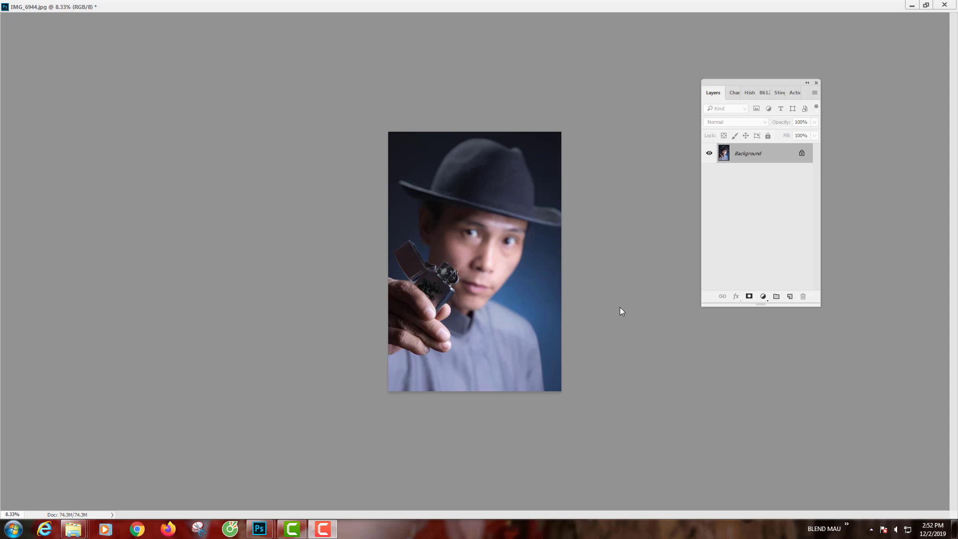
# Zoom in and pan around the portrait to inspect the face, lighter and hat
pyautogui.press('z')
pyautogui.click(514, 301)
pyautogui.click(473, 293)
pyautogui.press('v')
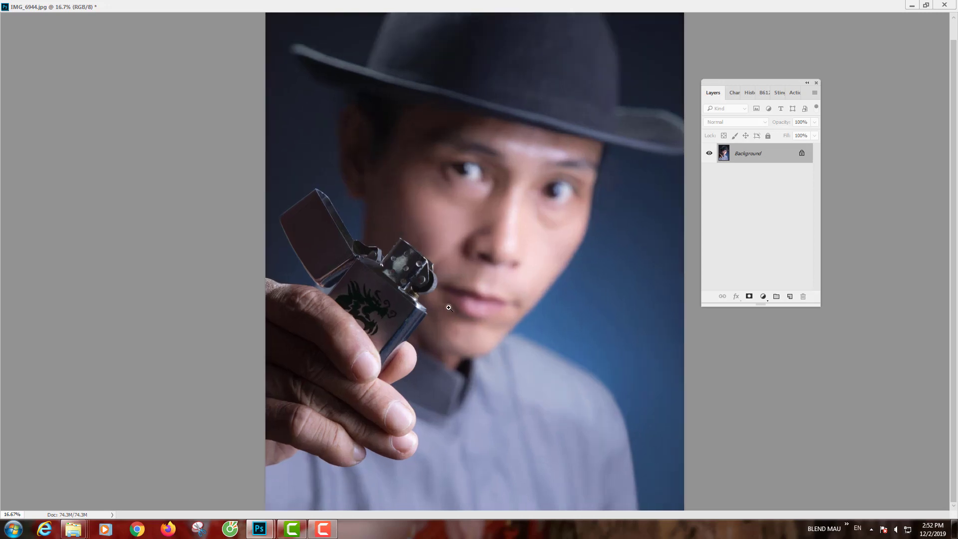
pyautogui.scroll(1, 477, 315)
pyautogui.moveTo(454, 305); pyautogui.dragTo(491, 282)
pyautogui.scroll(1, 486, 265)
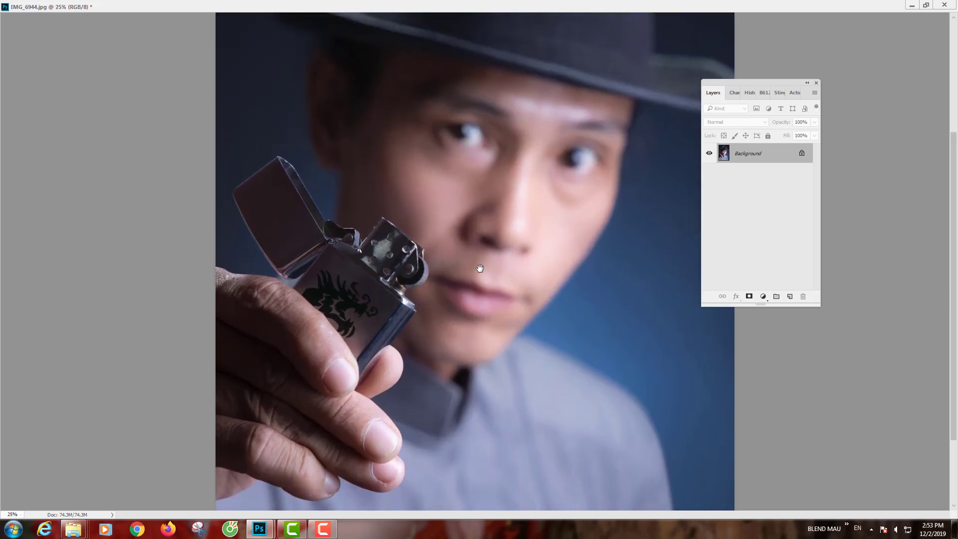
pyautogui.moveTo(463, 255); pyautogui.dragTo(460, 278)
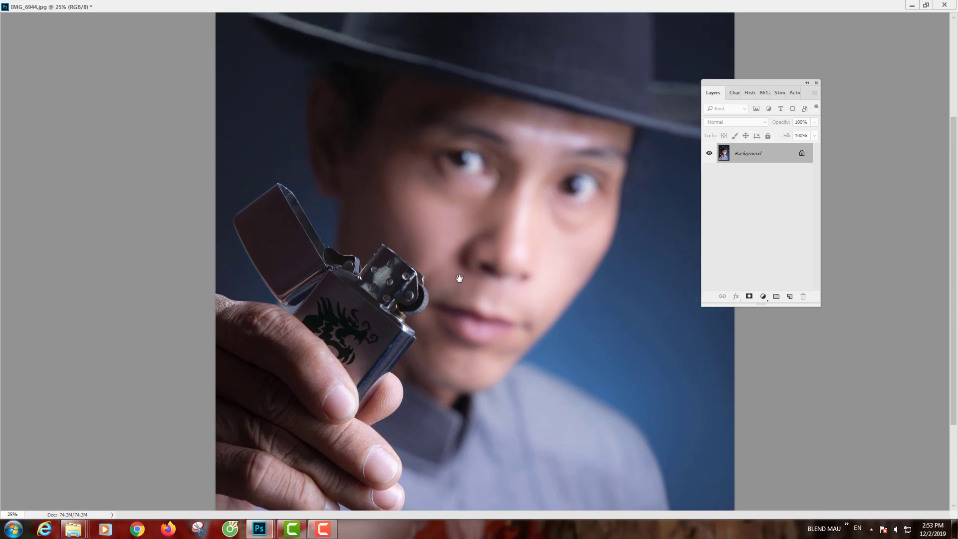
pyautogui.scroll(-1, 423, 277)
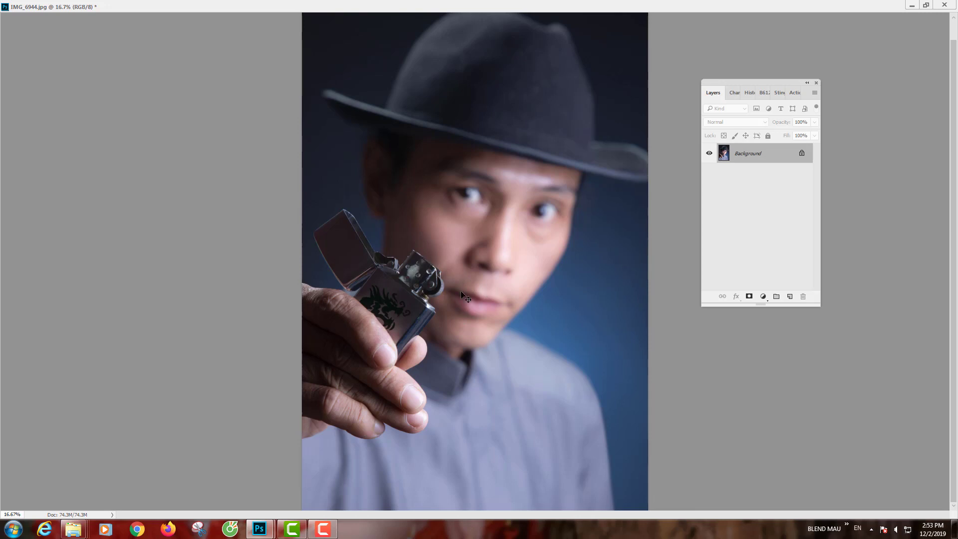
pyautogui.scroll(-3, 445, 313)
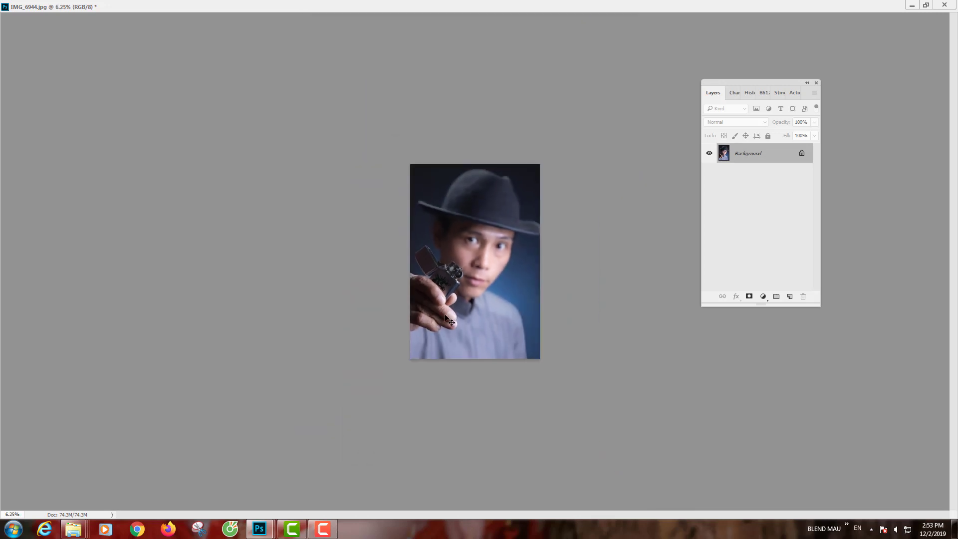
pyautogui.scroll(2, 475, 279)
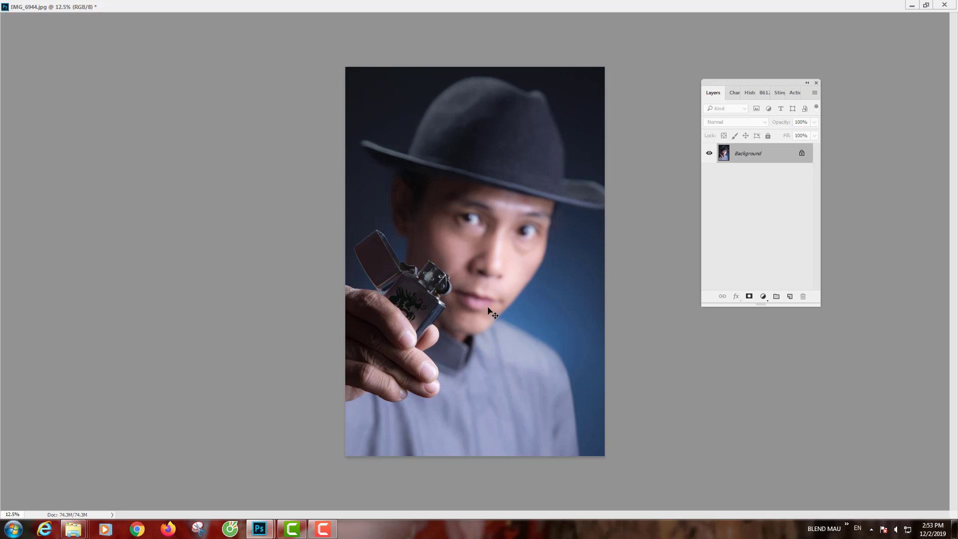
pyautogui.scroll(1, 485, 296)
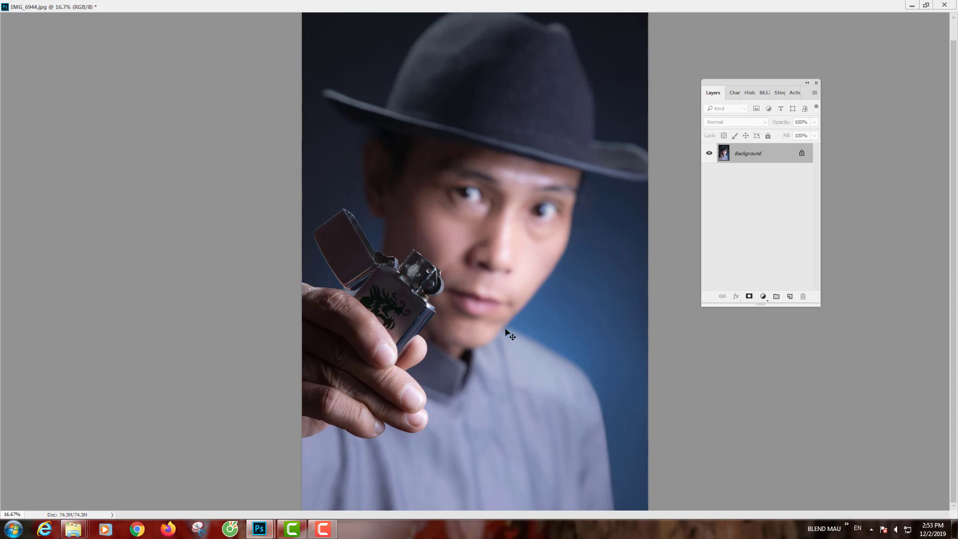
pyautogui.scroll(-2, 506, 333)
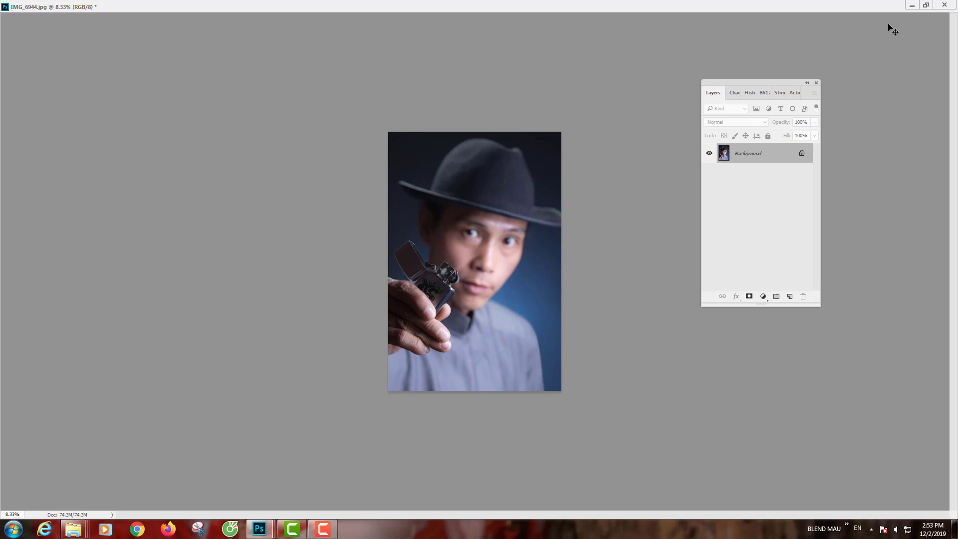
# Float the portrait window and drag IMG_9321.CR2 from the AP LUA folder into Photoshop
pyautogui.click(925, 7)
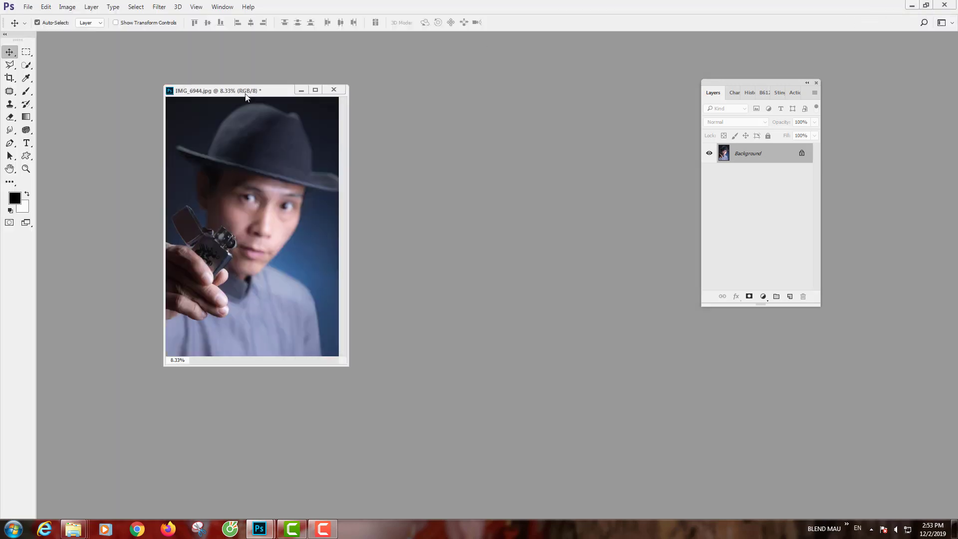
pyautogui.moveTo(245, 97); pyautogui.dragTo(175, 63)
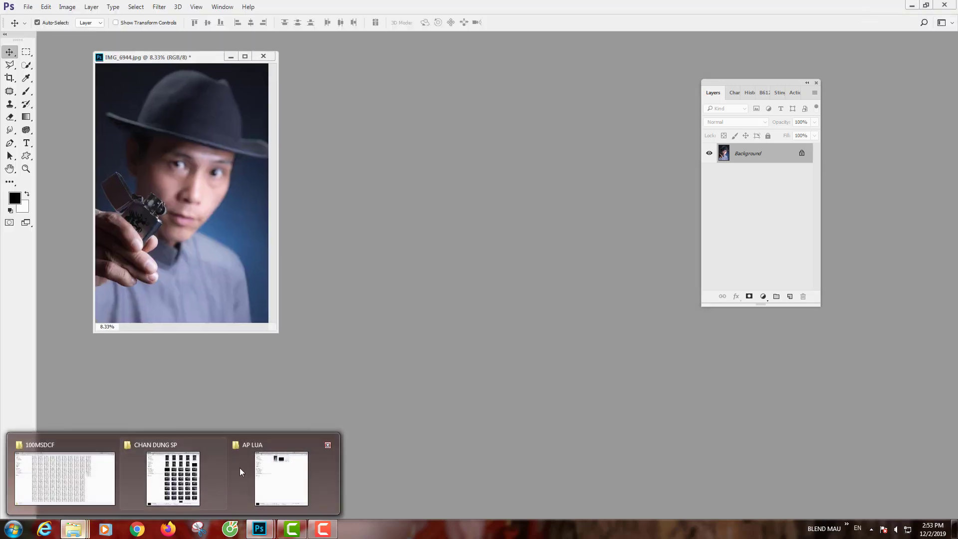
pyautogui.click(261, 453)
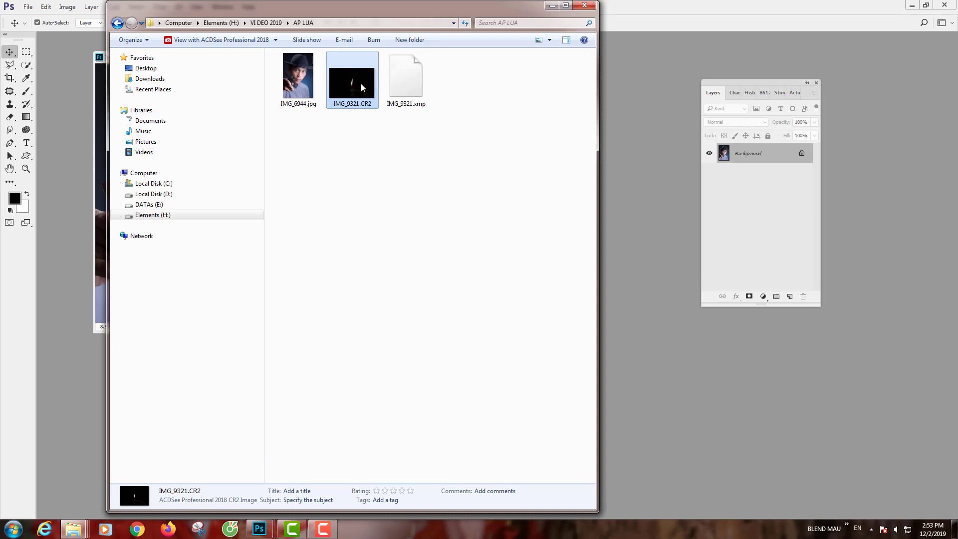
pyautogui.moveTo(358, 82); pyautogui.dragTo(636, 251)
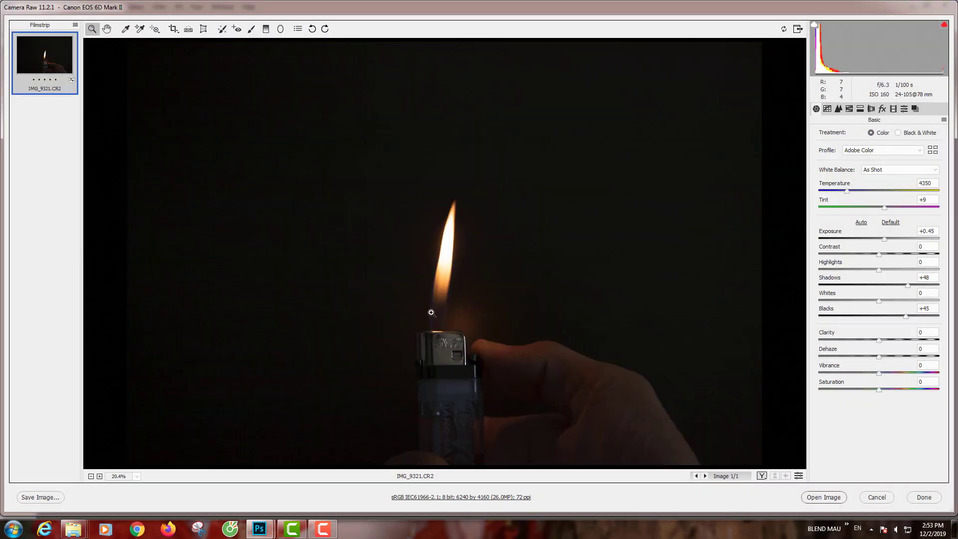
# Zoom in and out on the flame preview in Camera Raw, then open it as a Photoshop document
pyautogui.click(462, 274)
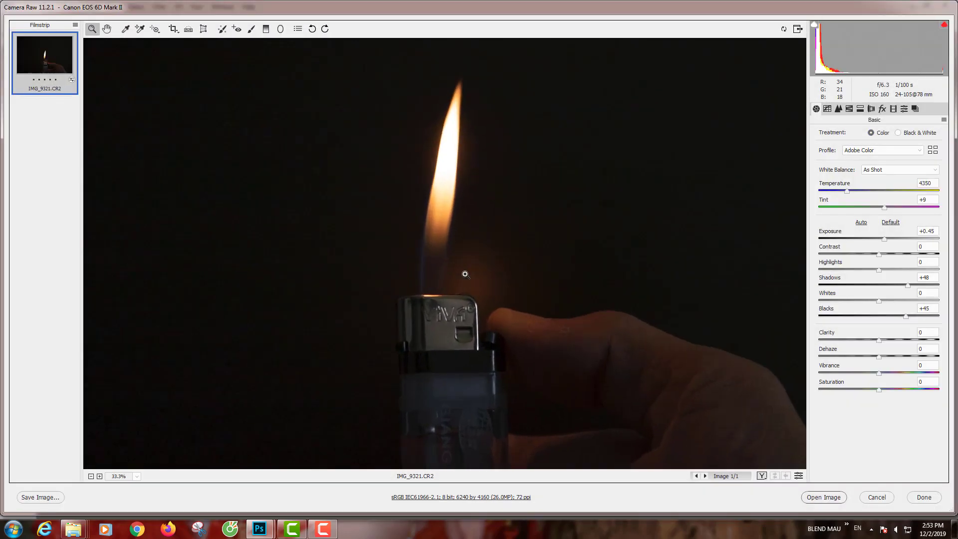
pyautogui.press('alt')
pyautogui.keyDown('alt'); pyautogui.click(461, 273); pyautogui.keyUp('alt')
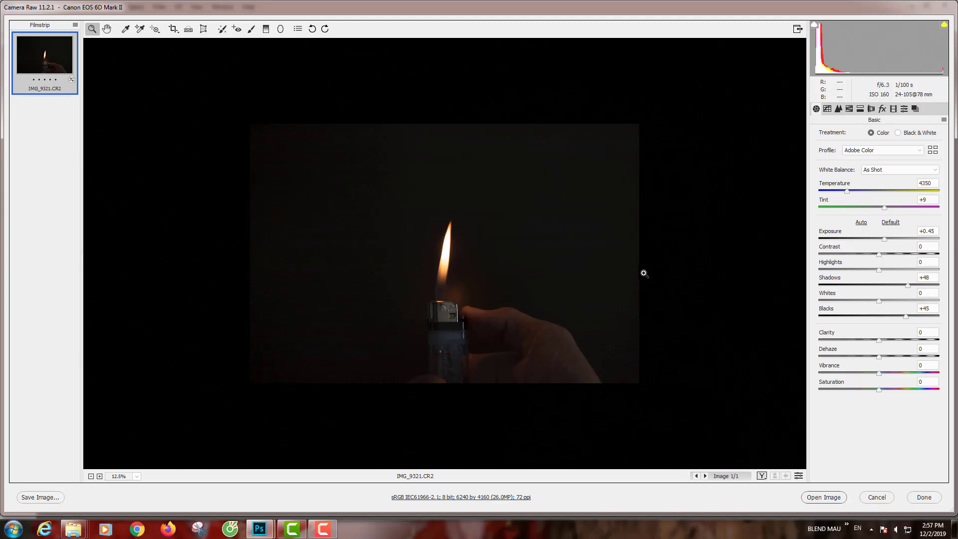
pyautogui.click(492, 282)
pyautogui.keyDown('alt'); pyautogui.click(489, 281); pyautogui.keyUp('alt')
pyautogui.click(840, 496)
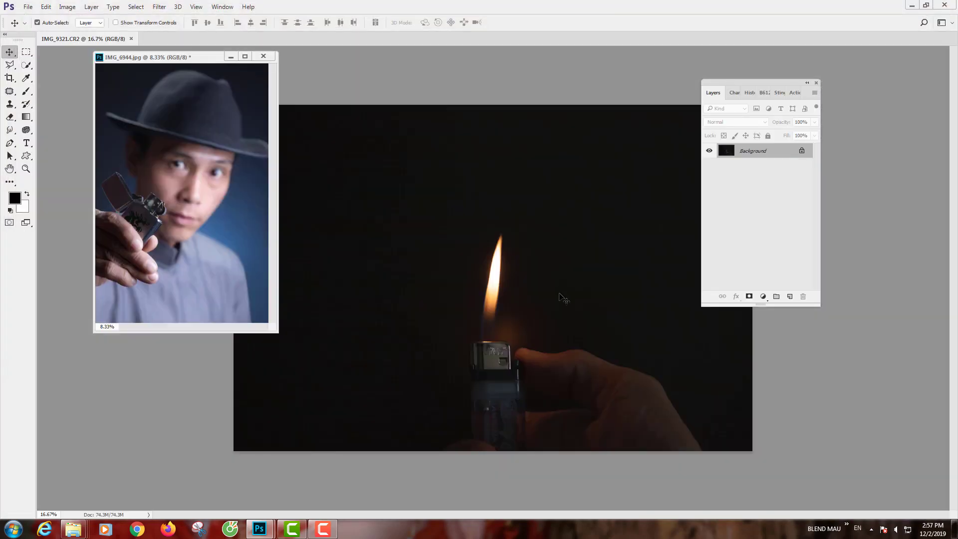
pyautogui.keyDown('ctrl'); pyautogui.click(487, 334); pyautogui.keyUp('ctrl')
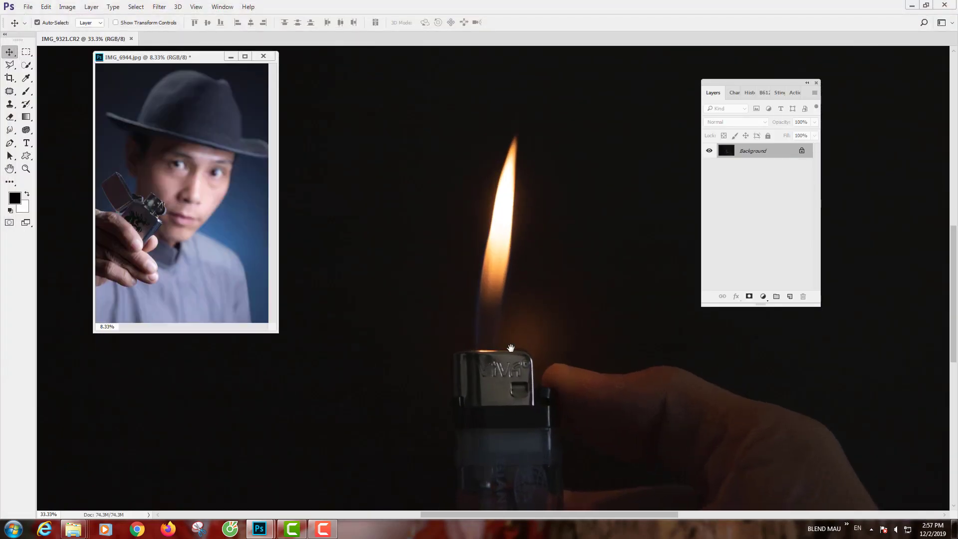
pyautogui.keyDown('ctrl'); pyautogui.click(511, 347); pyautogui.keyUp('ctrl')
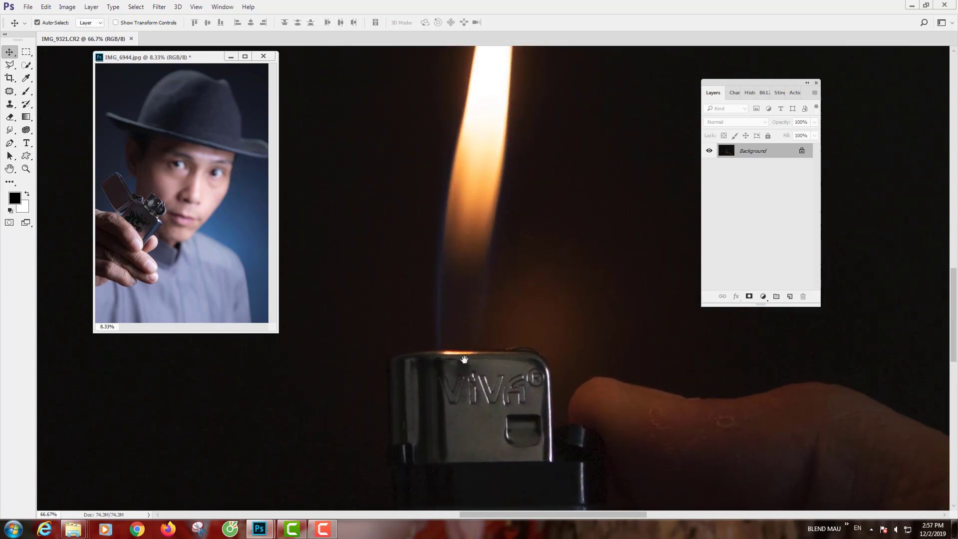
pyautogui.keyDown('ctrl'); pyautogui.click(464, 359); pyautogui.keyUp('ctrl')
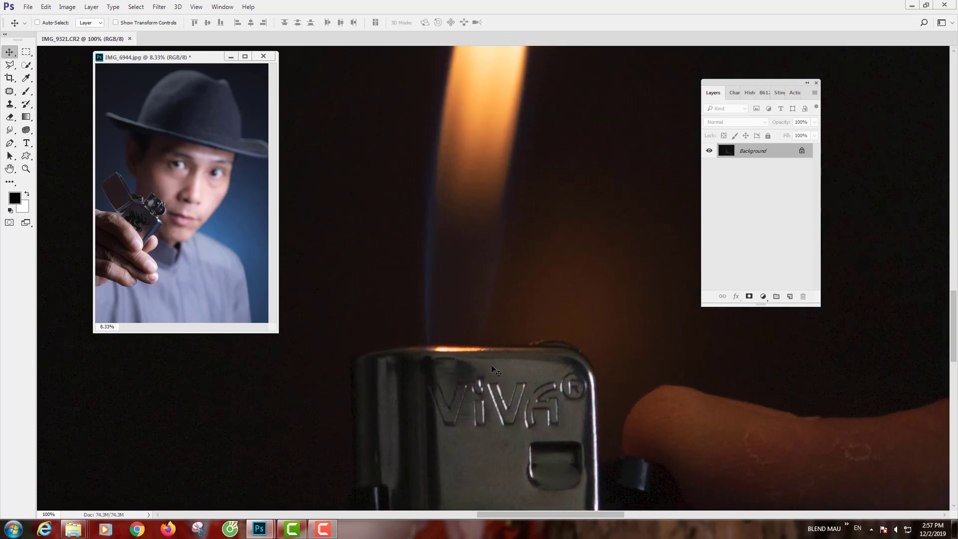
pyautogui.hotkey('ctrl', '-')
pyautogui.press('ctrl')
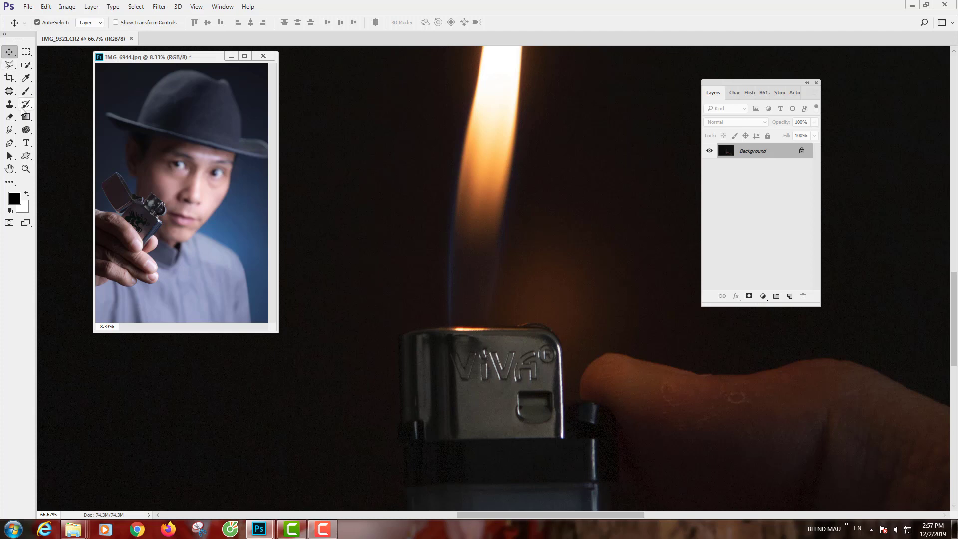
# Outline the lower and upper lighter flame with the Patch tool
pyautogui.click(9, 90)
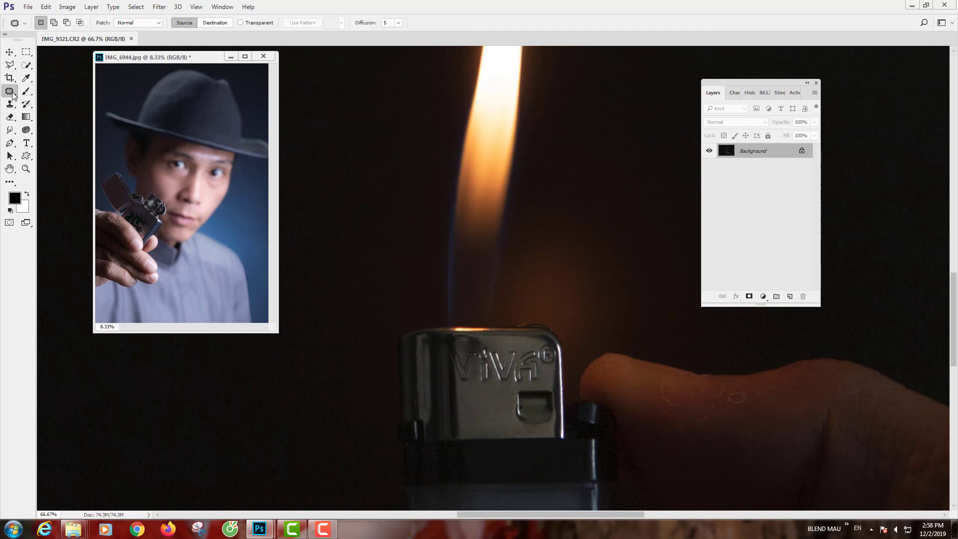
pyautogui.moveTo(416, 279)
pyautogui.mouseDown()
pyautogui.moveTo(446, 351)
pyautogui.moveTo(432, 200)
pyautogui.mouseUp()
pyautogui.hotkey('ctrl', '-')
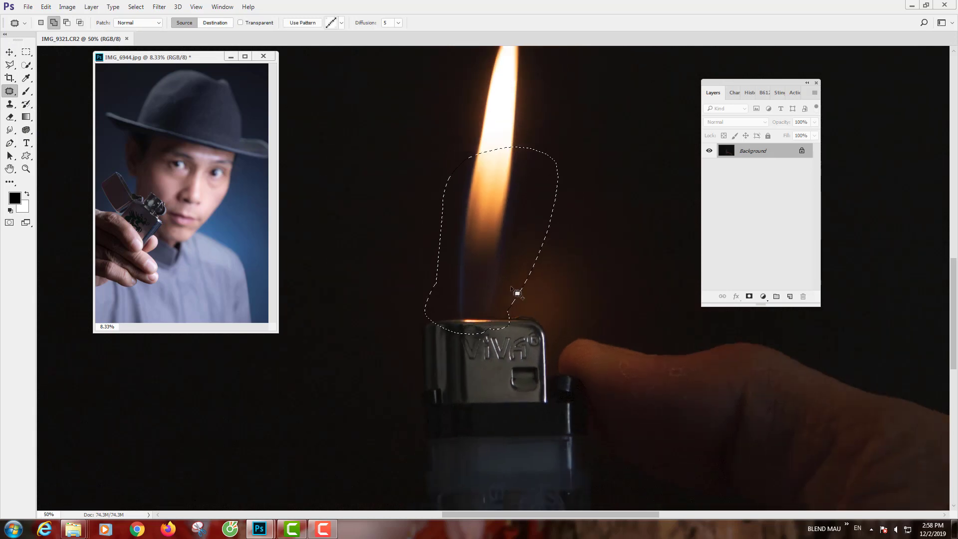
pyautogui.hotkey('ctrl', '-')
pyautogui.moveTo(549, 212); pyautogui.dragTo(467, 279)
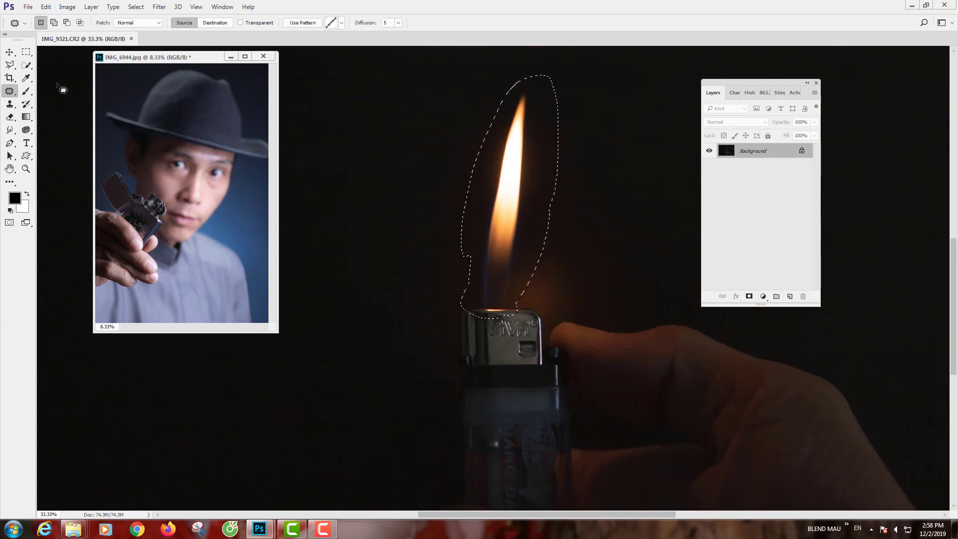
# Feather the flame selection by a 10-pixel radius
pyautogui.click(11, 66)
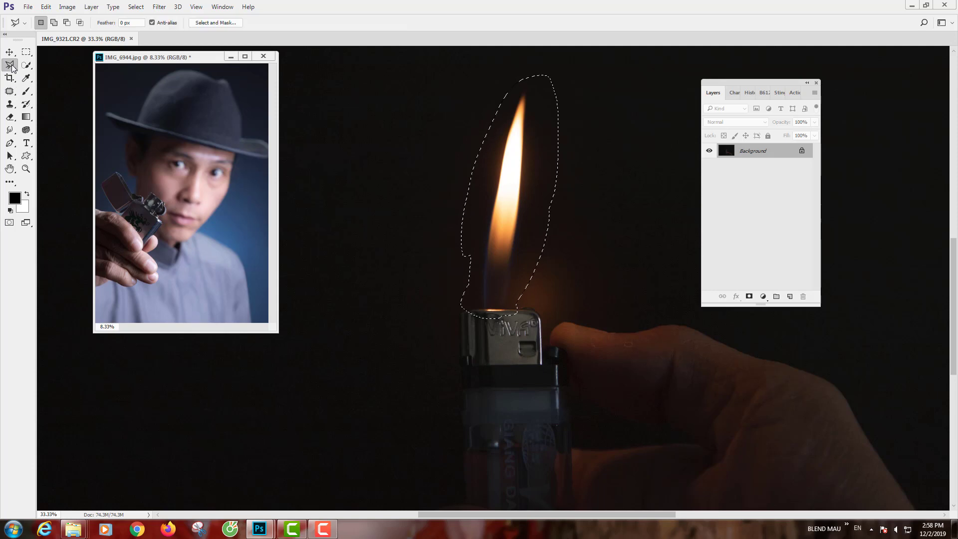
pyautogui.rightClick(516, 190)
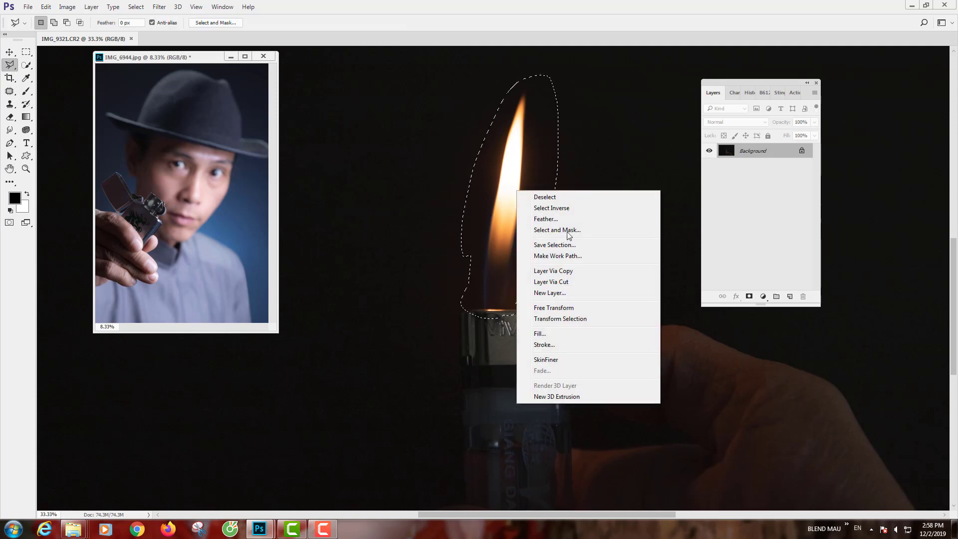
pyautogui.click(563, 219)
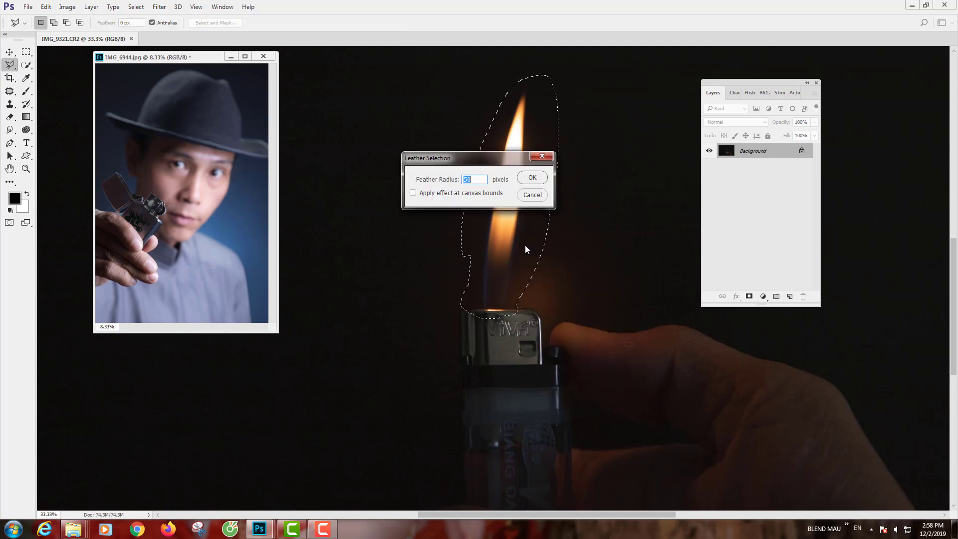
pyautogui.write('10')
pyautogui.press('Return')
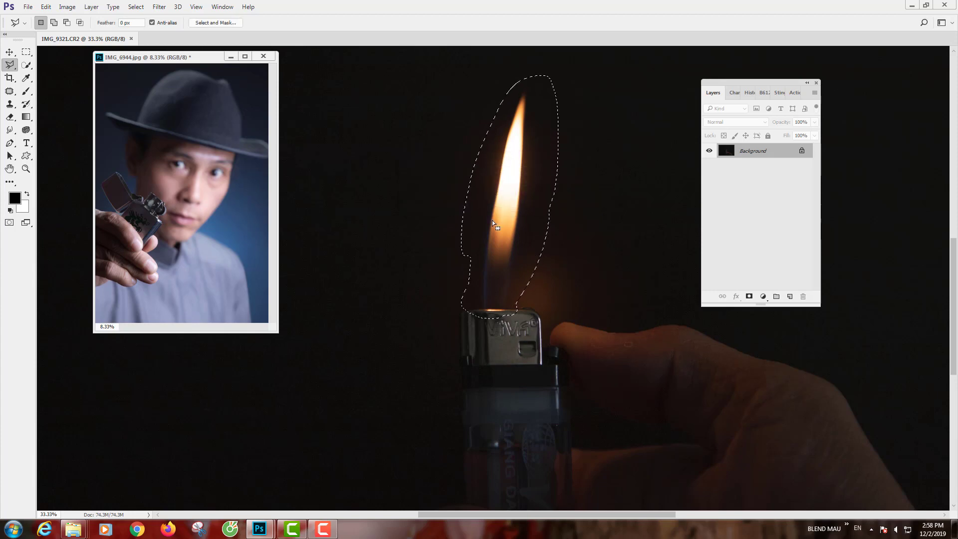
# Drag the selected flame into the IMG_6944 portrait as a new layer and fit the view
pyautogui.click(10, 52)
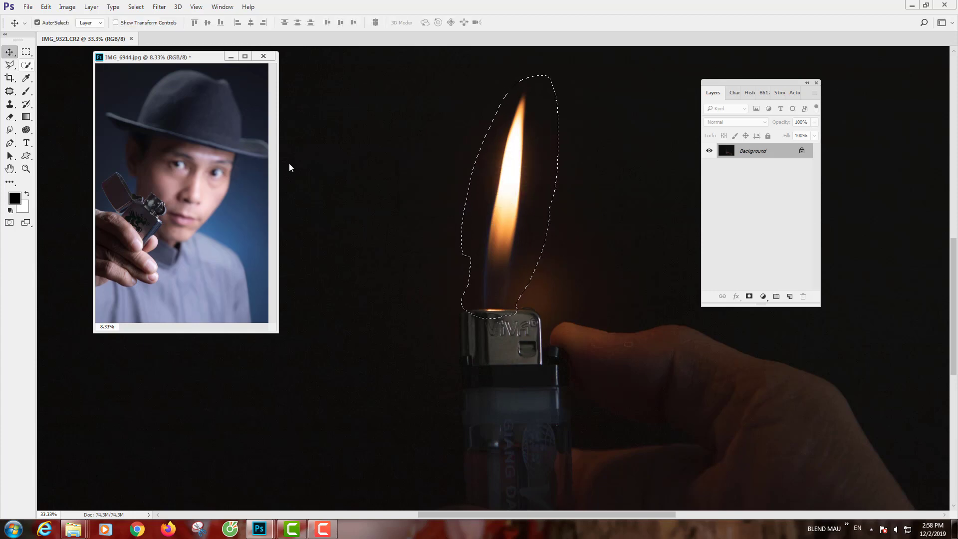
pyautogui.moveTo(513, 214); pyautogui.dragTo(157, 217)
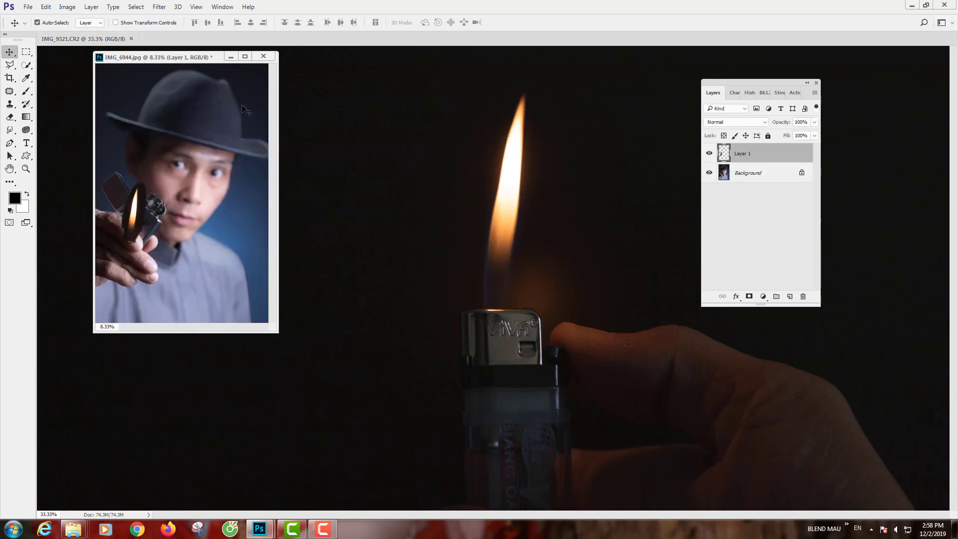
pyautogui.click(245, 56)
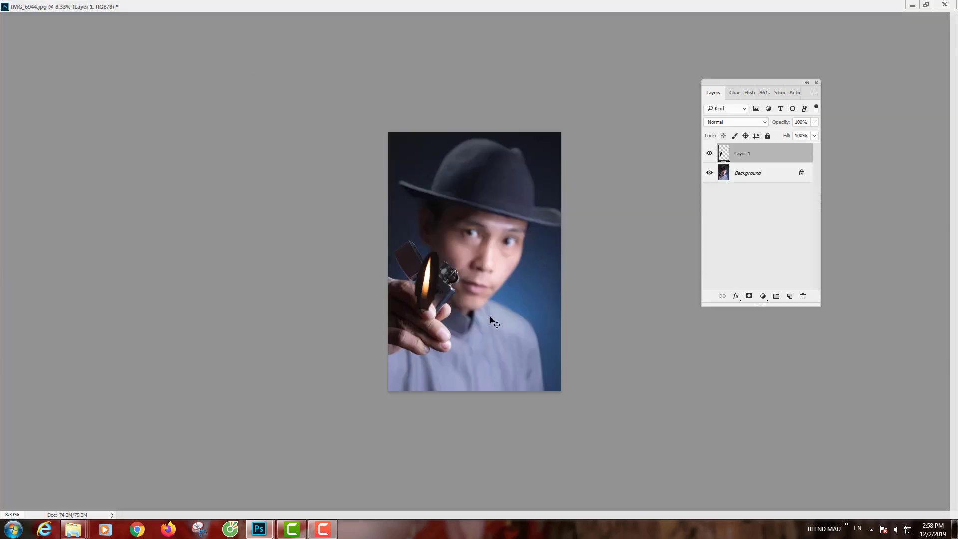
pyautogui.hotkey('ctrl', '0')
# Position the flame layer just right of the lighter near the chin
pyautogui.moveTo(424, 339); pyautogui.dragTo(428, 298)
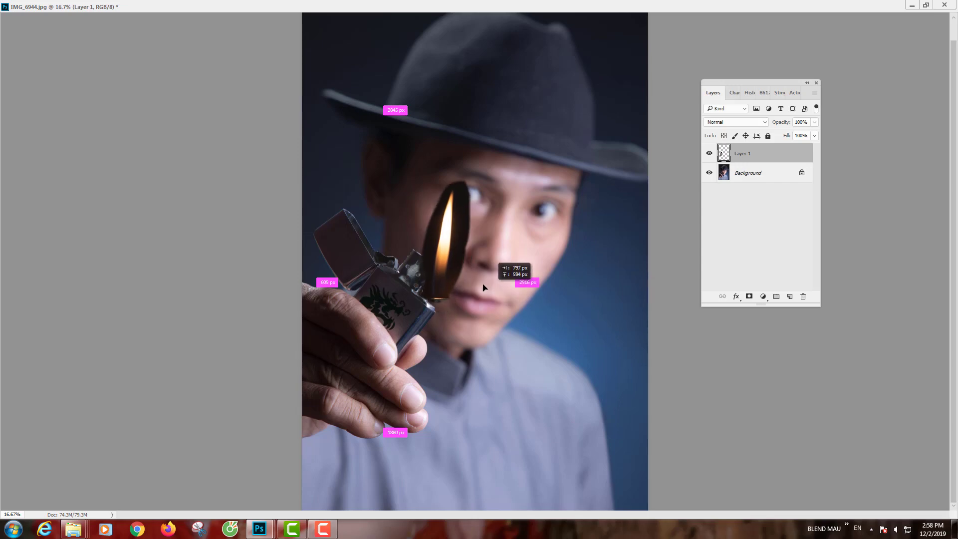
pyautogui.hotkey('ctrl', '+')
pyautogui.hotkey('ctrl', '+')
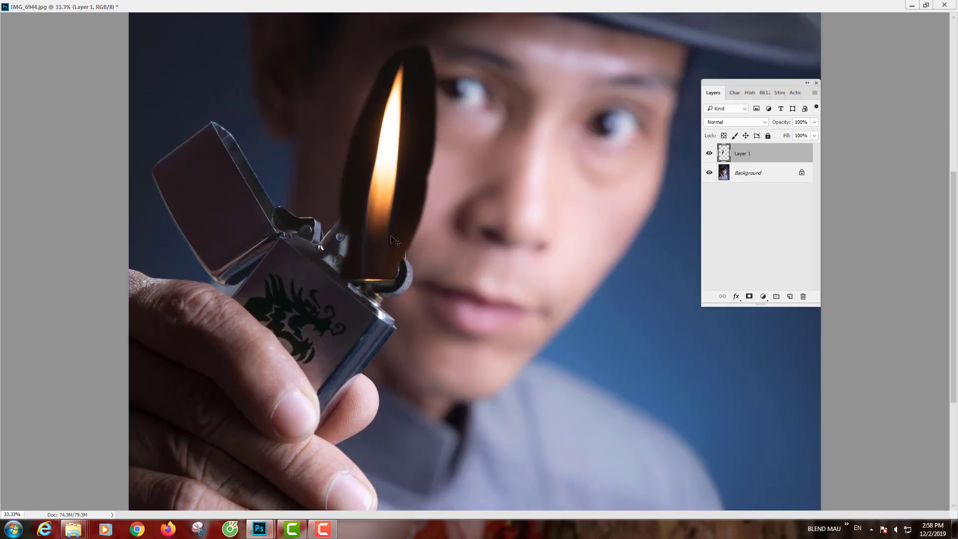
pyautogui.hotkey('ctrl', '+')
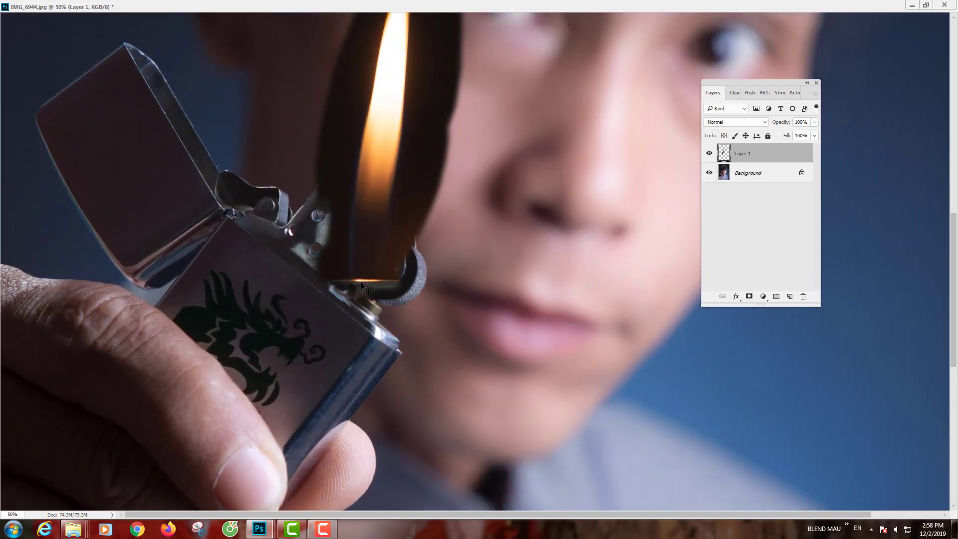
pyautogui.moveTo(363, 285)
pyautogui.mouseDown()
pyautogui.moveTo(379, 205)
pyautogui.moveTo(463, 321)
pyautogui.moveTo(464, 264)
pyautogui.moveTo(404, 246)
pyautogui.mouseUp()
pyautogui.hotkey('ctrl', '-')
pyautogui.hotkey('ctrl', '-')
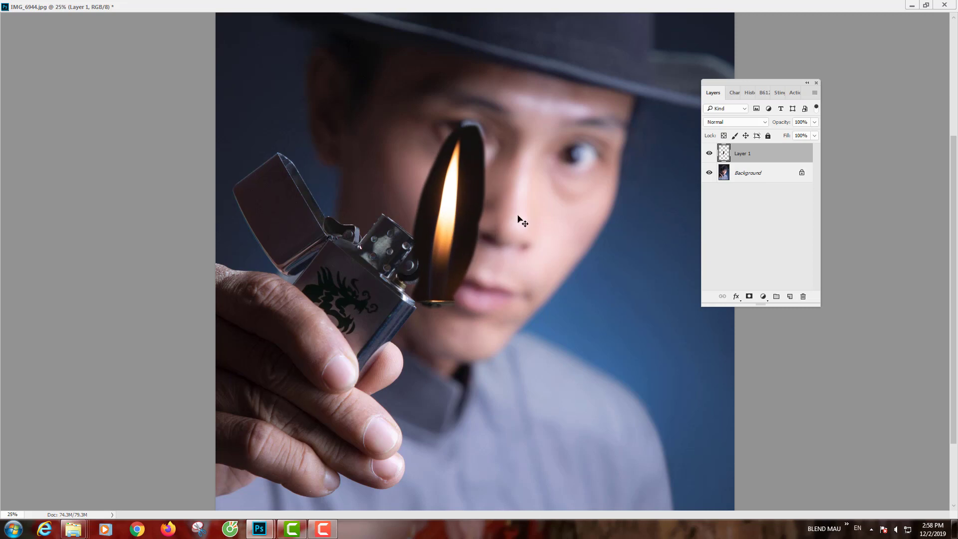
pyautogui.moveTo(482, 210); pyautogui.dragTo(514, 212)
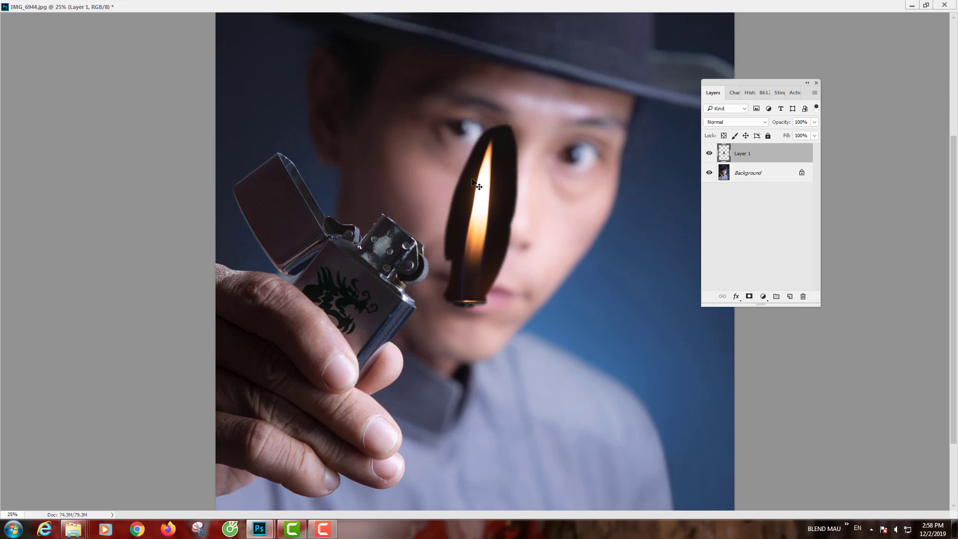
pyautogui.moveTo(473, 181); pyautogui.dragTo(501, 266)
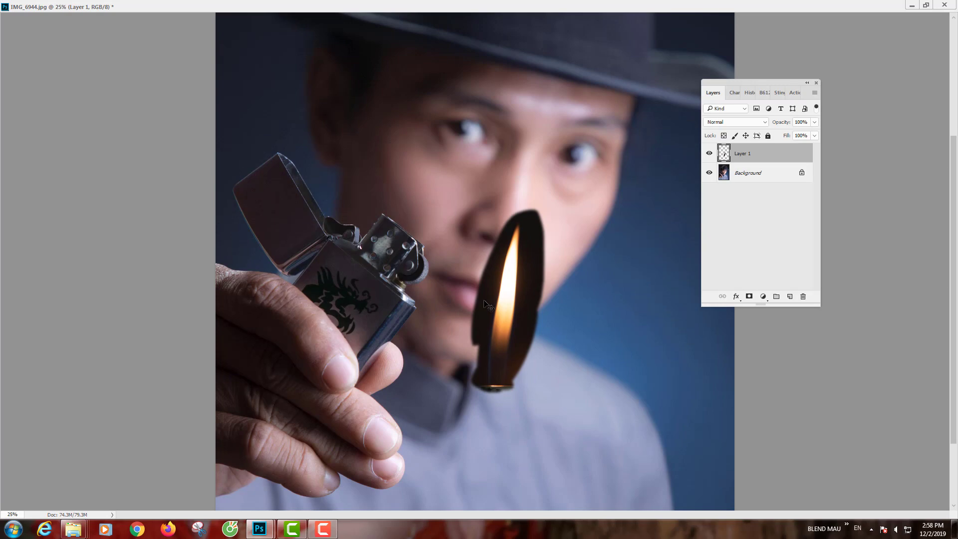
# Shorten the flame's height and move it just above the lighter
pyautogui.hotkey('ctrl', 't')
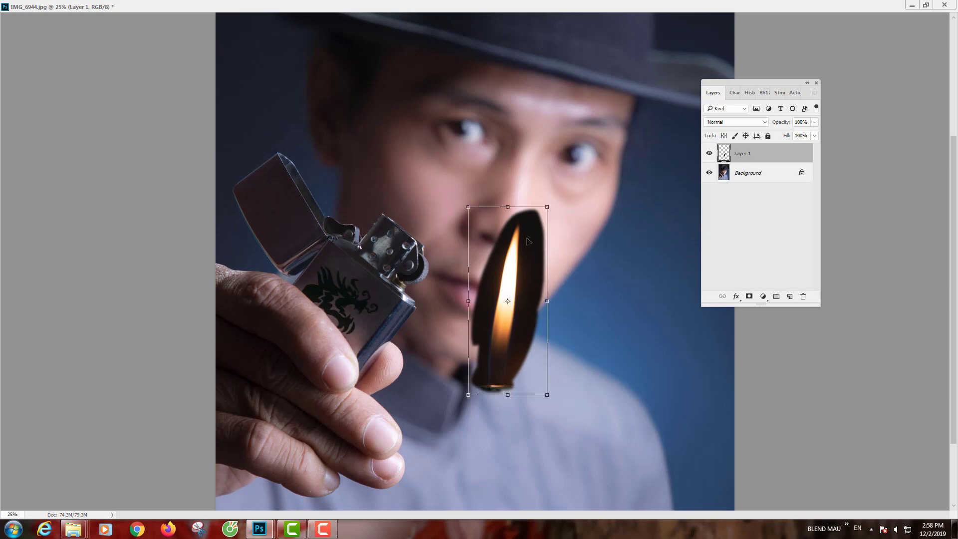
pyautogui.hotkey('ctrl', '-')
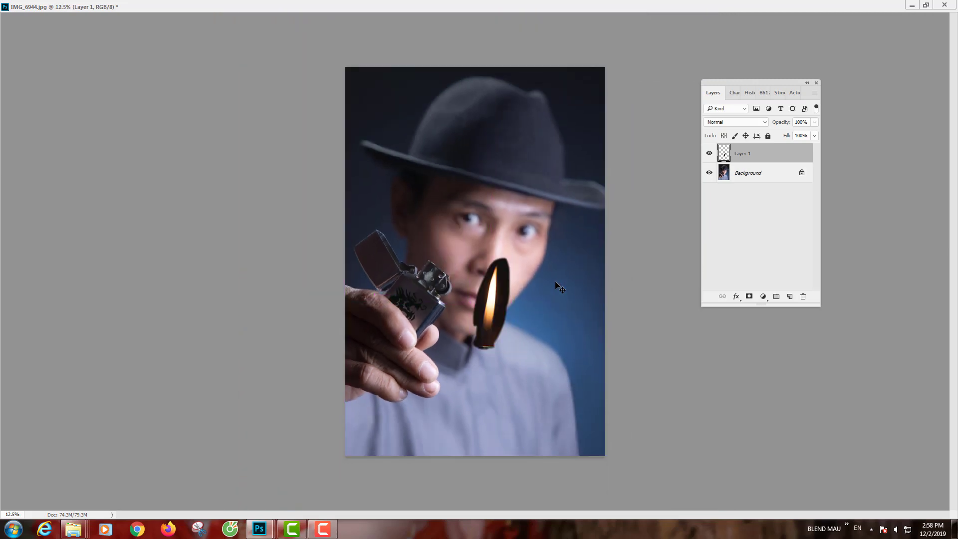
pyautogui.click(513, 321)
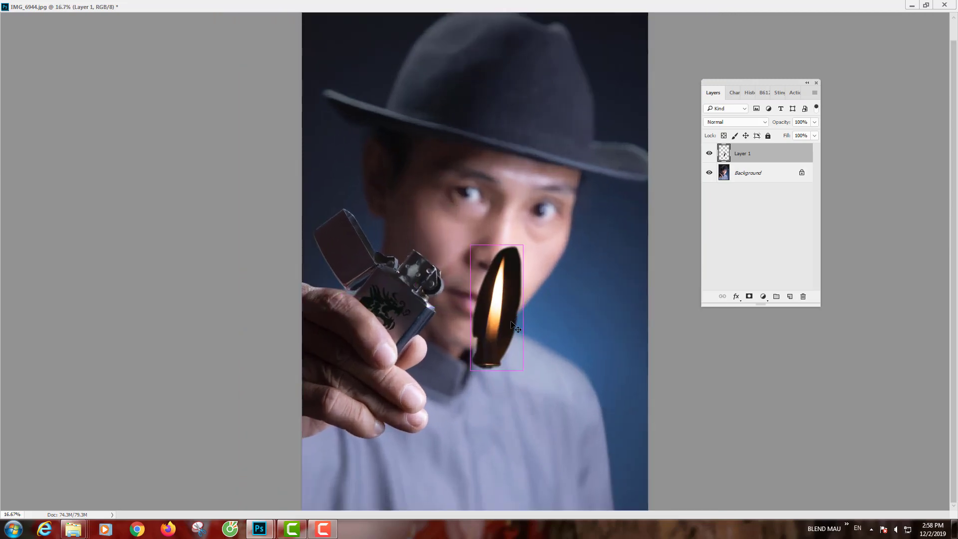
pyautogui.hotkey('ctrl', 't')
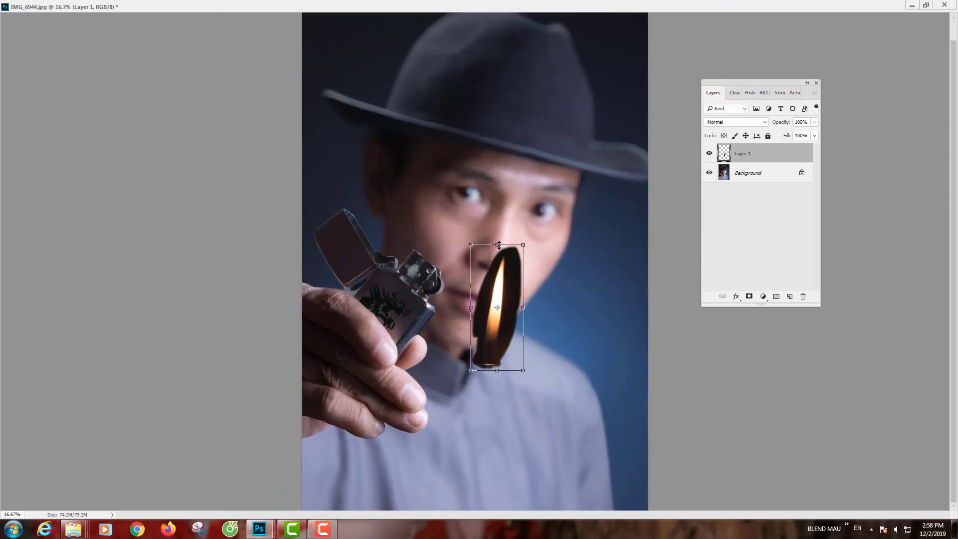
pyautogui.moveTo(499, 244); pyautogui.dragTo(495, 290)
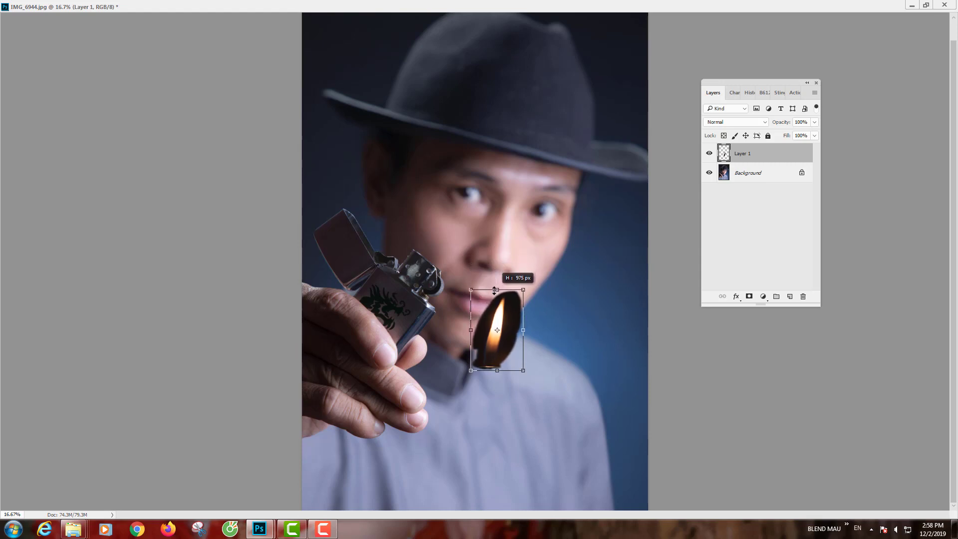
pyautogui.moveTo(494, 290); pyautogui.dragTo(495, 291)
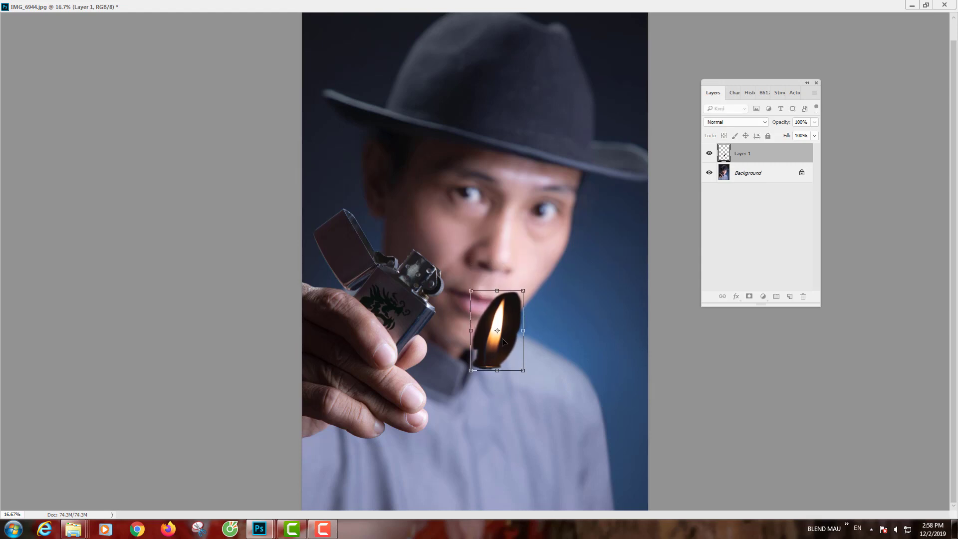
pyautogui.moveTo(507, 355)
pyautogui.mouseDown()
pyautogui.moveTo(444, 249)
pyautogui.moveTo(478, 292)
pyautogui.mouseUp()
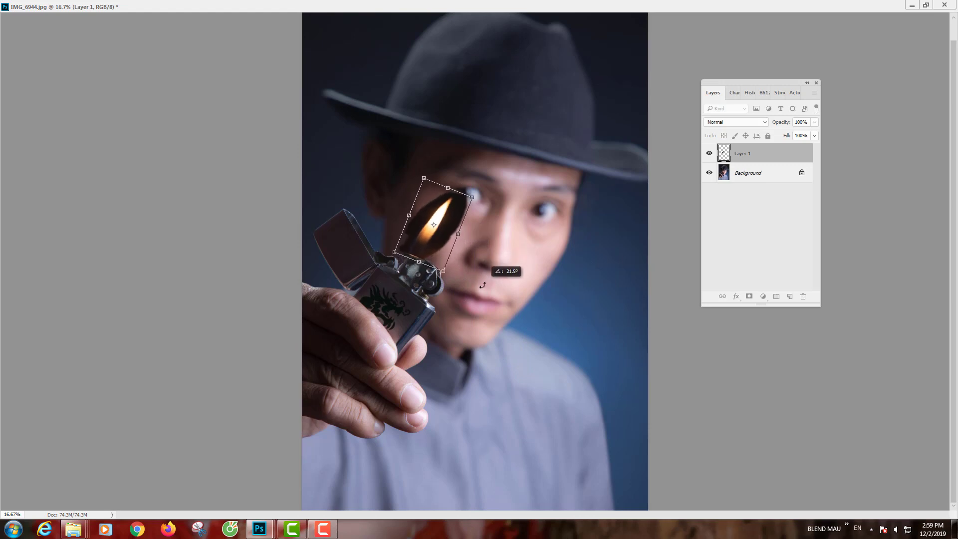
pyautogui.press('Return')
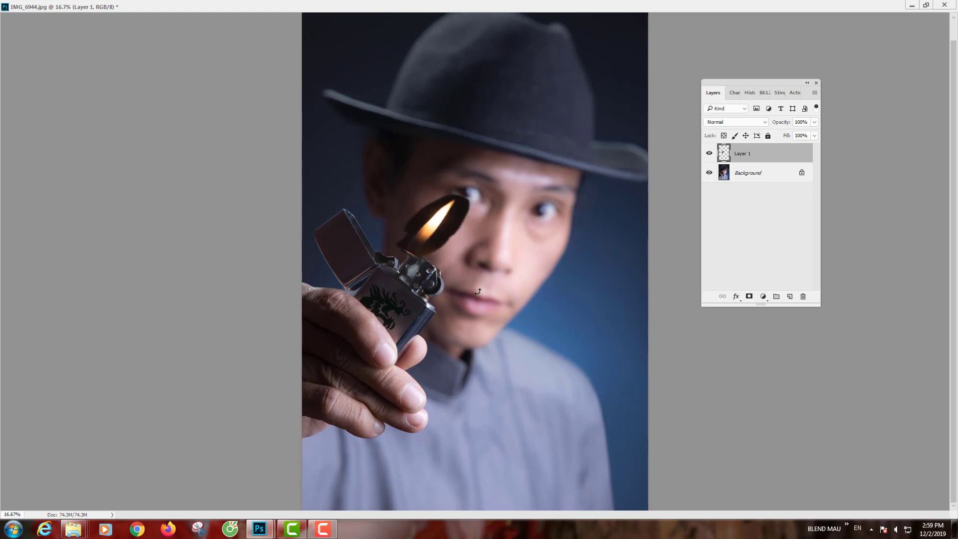
# Tilt the flame about 12° clockwise and set it onto the lighter's chimney
pyautogui.hotkey('ctrl', '+')
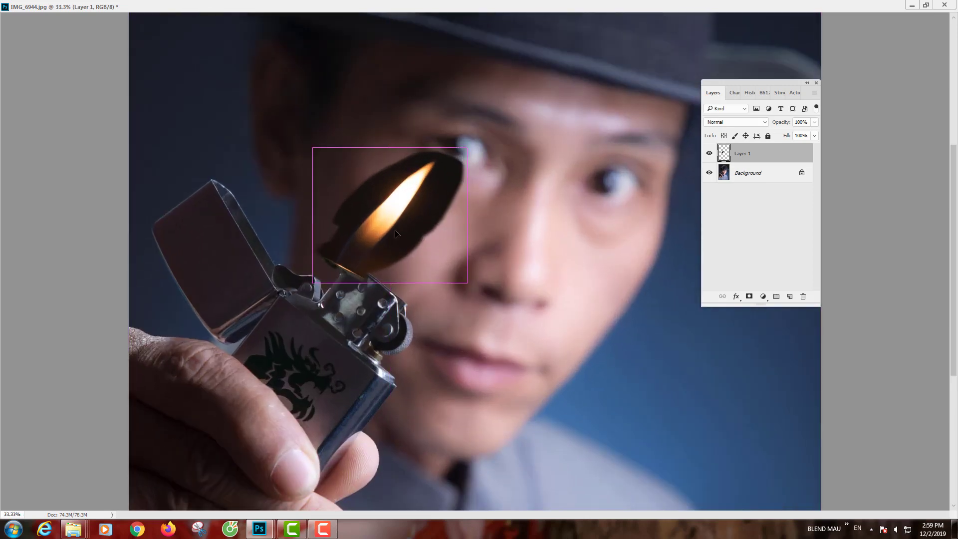
pyautogui.moveTo(399, 221)
pyautogui.mouseDown()
pyautogui.moveTo(434, 250)
pyautogui.moveTo(437, 241)
pyautogui.mouseUp()
pyautogui.scroll(1, 432, 256)
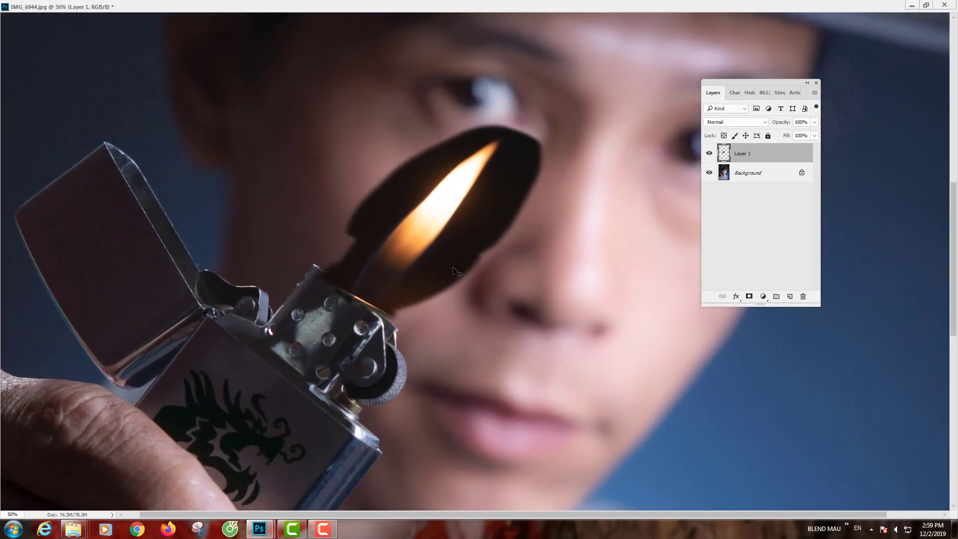
pyautogui.hotkey('ctrl', 't')
pyautogui.moveTo(554, 110); pyautogui.dragTo(565, 145)
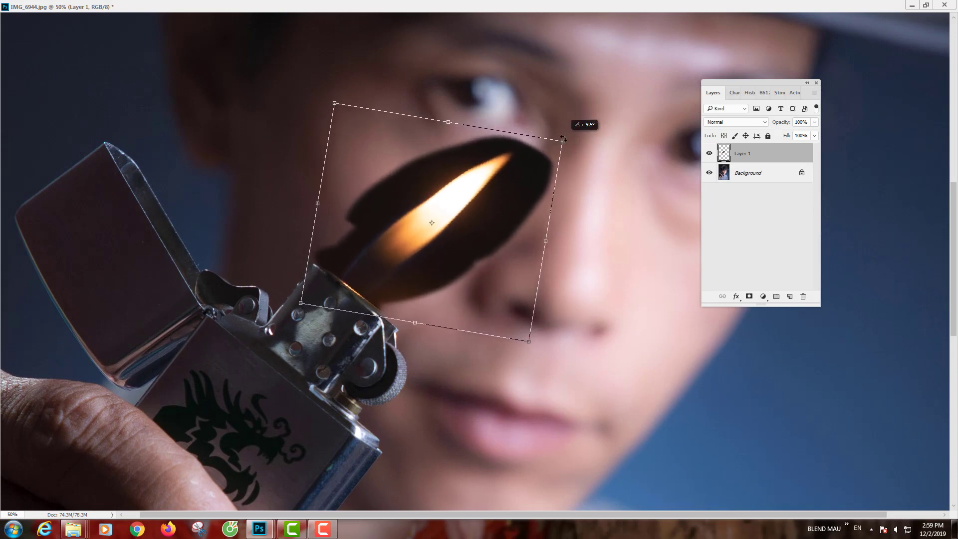
pyautogui.moveTo(466, 233); pyautogui.dragTo(478, 243)
pyautogui.press('Return')
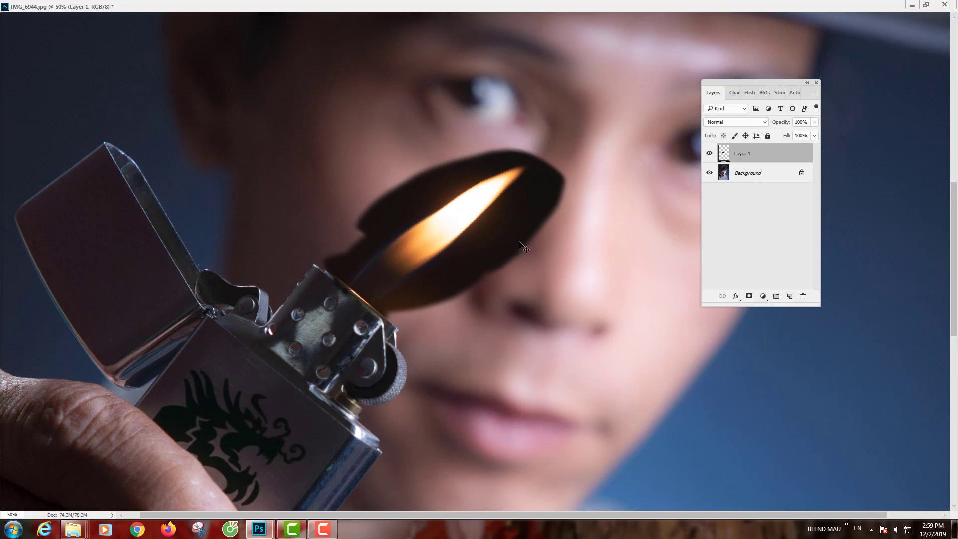
pyautogui.hotkey('ctrl', '-')
pyautogui.hotkey('ctrl', '-')
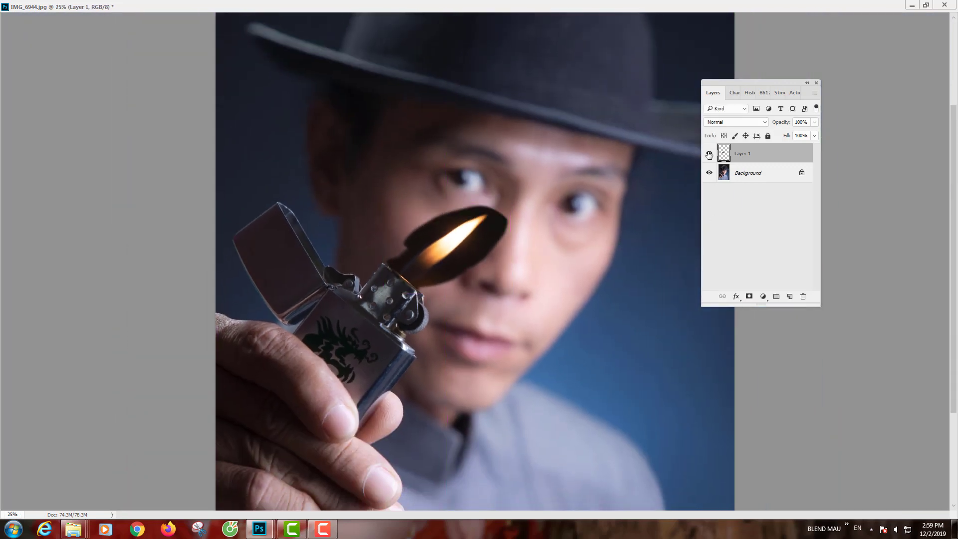
# Compare with Layer 1 hidden, then scale the flame down smaller
pyautogui.click(710, 155)
pyautogui.click(709, 155)
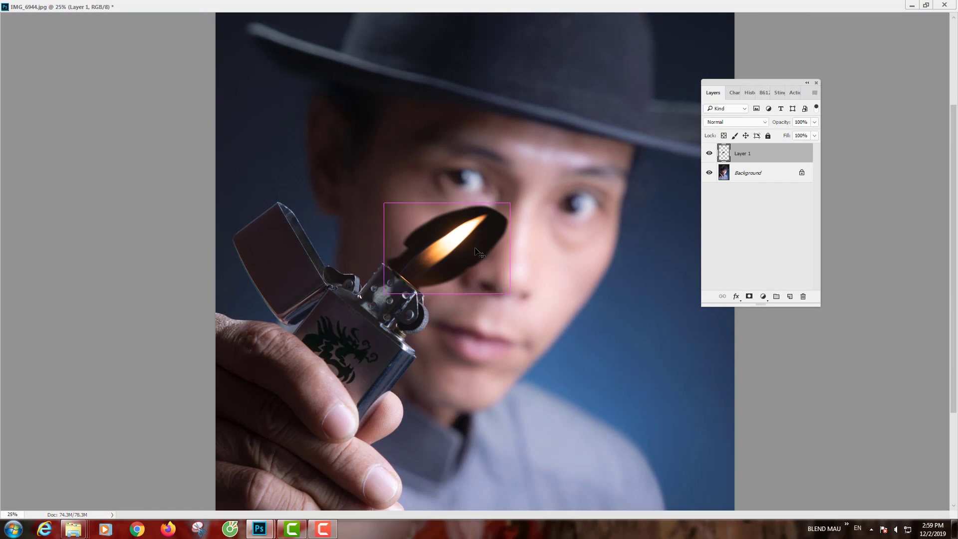
pyautogui.hotkey('ctrl', 't')
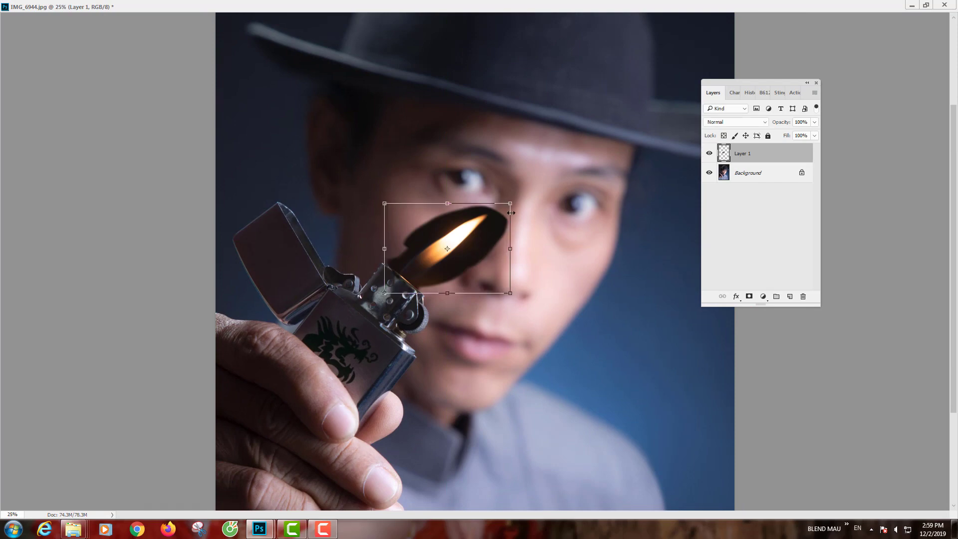
pyautogui.moveTo(510, 204); pyautogui.dragTo(478, 226)
pyautogui.press('Return')
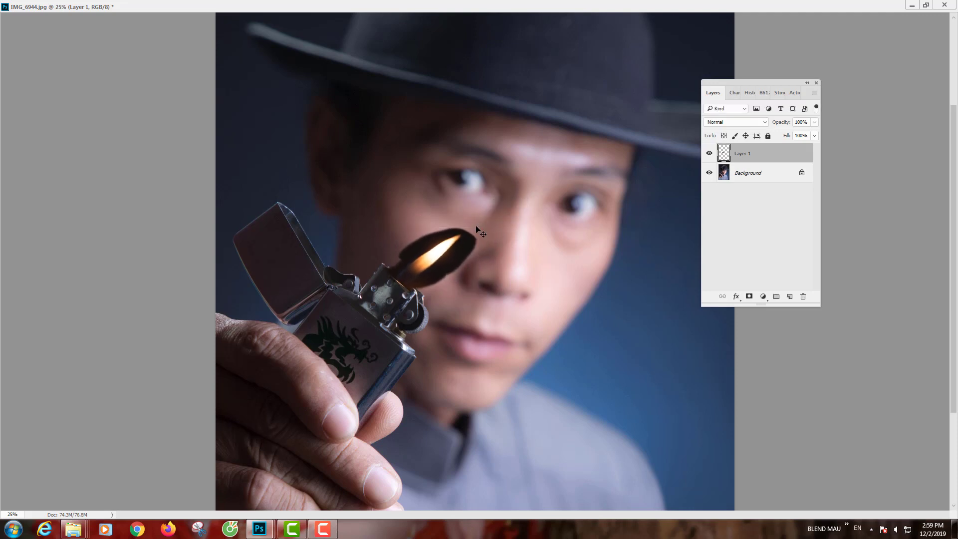
# Nudge the smaller flame onto the lighter's wick and review the full portrait
pyautogui.hotkey('ctrl', '+')
pyautogui.hotkey('ctrl', '+')
pyautogui.moveTo(423, 287); pyautogui.dragTo(460, 281)
pyautogui.hotkey('ctrl', '-')
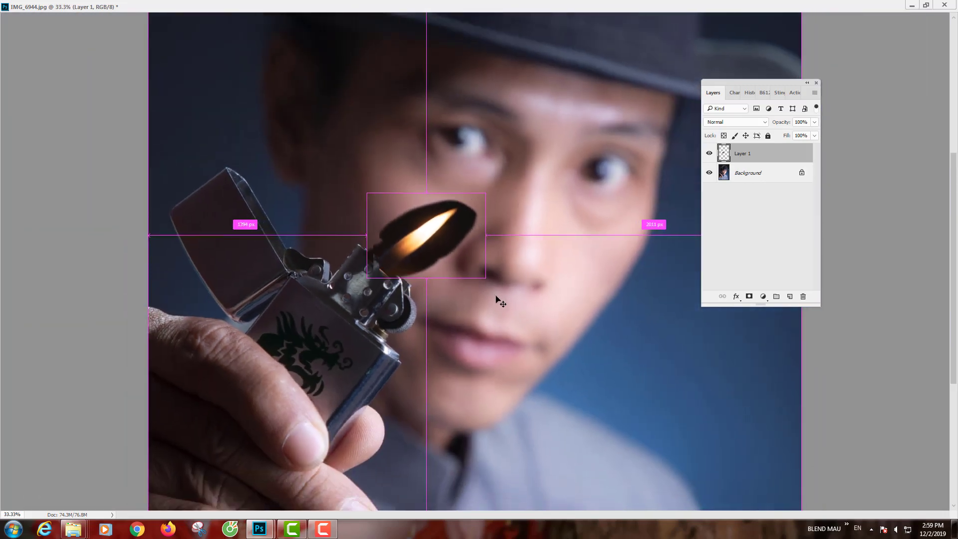
pyautogui.hotkey('ctrl', '-')
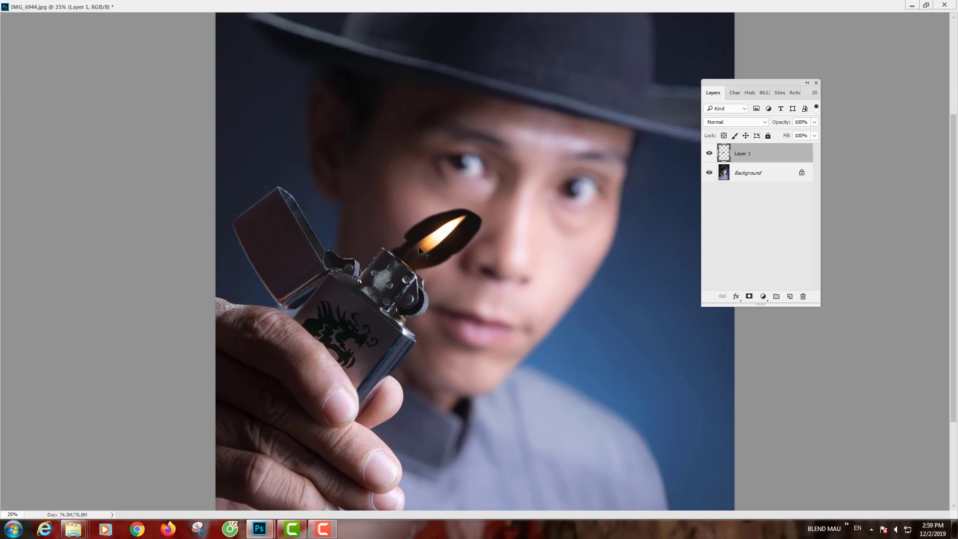
pyautogui.scroll(2, 421, 255)
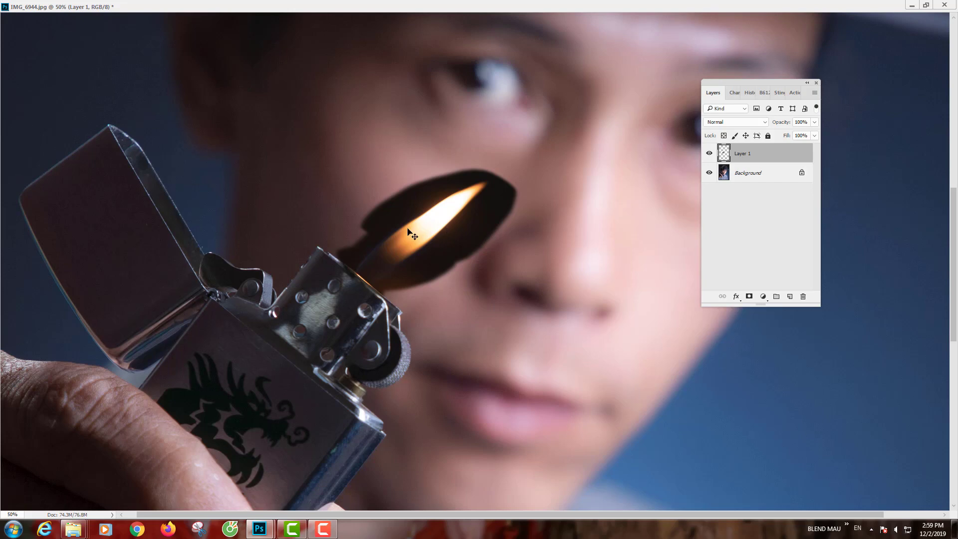
pyautogui.scroll(-1, 407, 260)
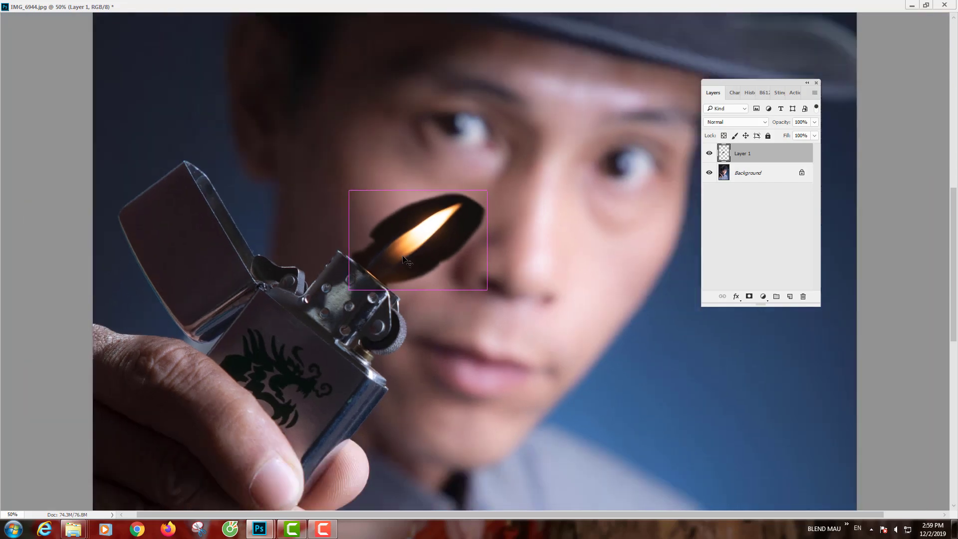
# Rotate the flame upright and squash it shorter, then try a 48° tilt
pyautogui.hotkey('ctrl', 't')
pyautogui.moveTo(476, 357); pyautogui.dragTo(507, 265)
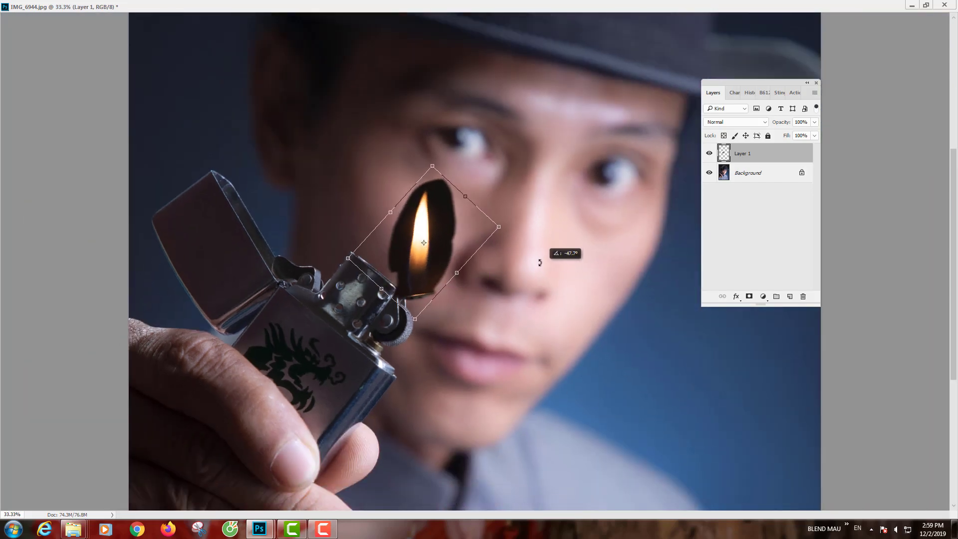
pyautogui.press('Return')
pyautogui.hotkey('ctrl', 't')
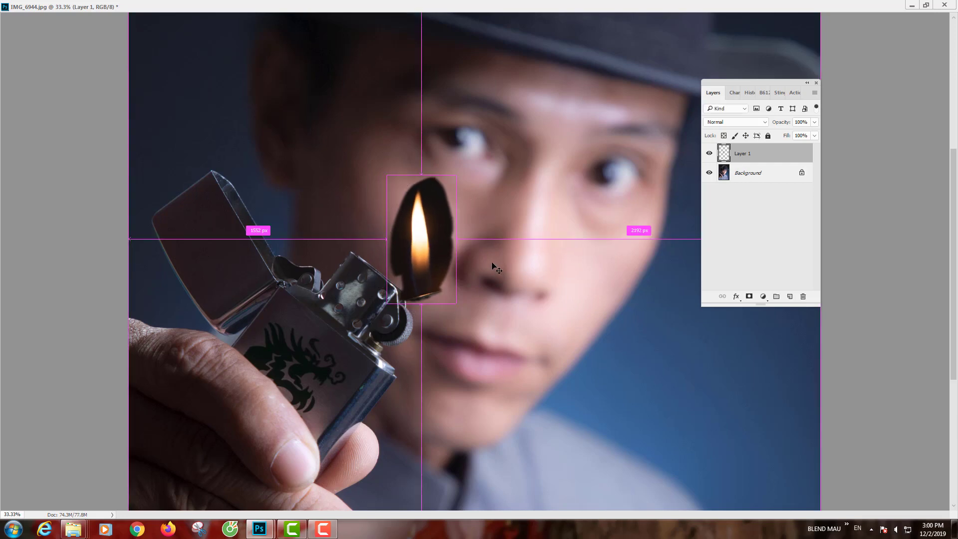
pyautogui.moveTo(421, 175); pyautogui.dragTo(422, 211)
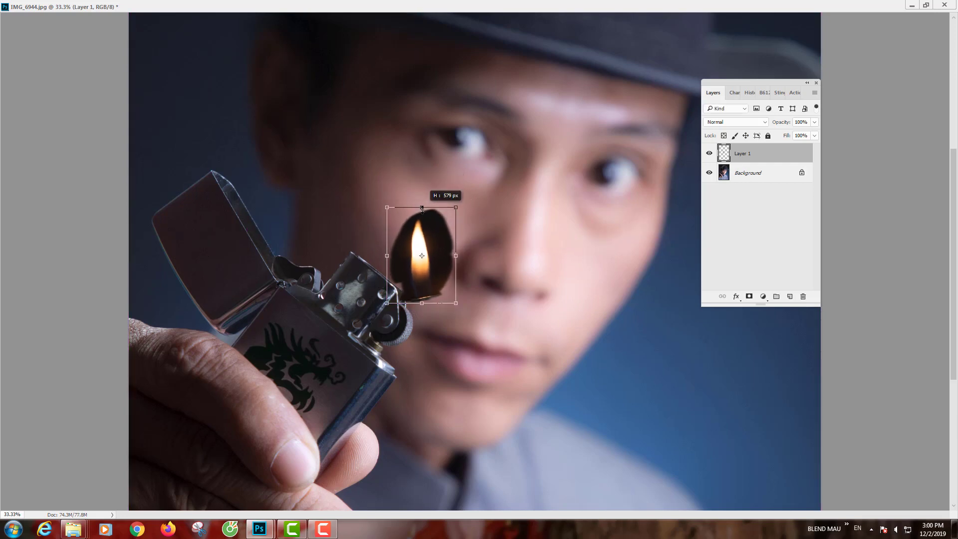
pyautogui.press('Return')
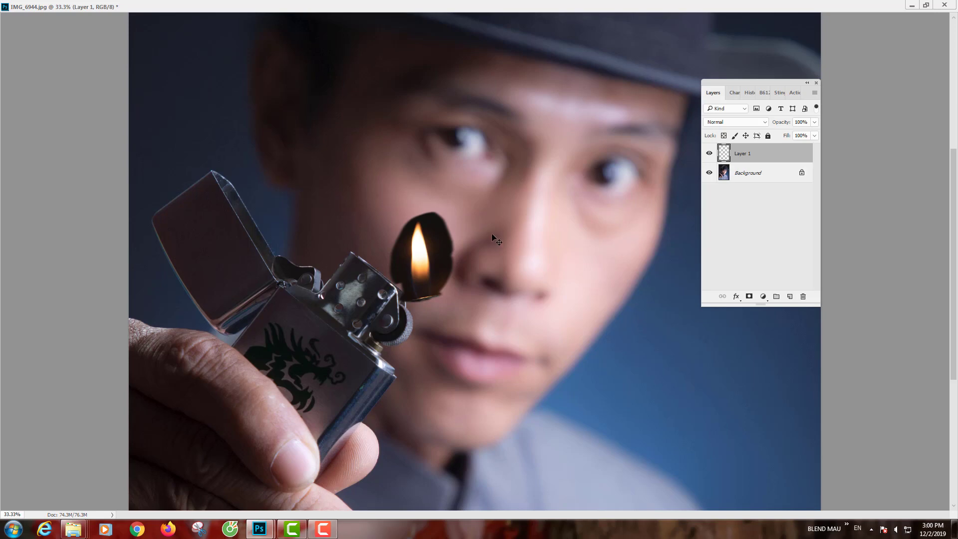
pyautogui.hotkey('ctrl', 't')
pyautogui.moveTo(480, 147); pyautogui.dragTo(531, 235)
# Cancel the 48° tilt and warp the flame's lower corners outward on both sides
pyautogui.press('Escape')
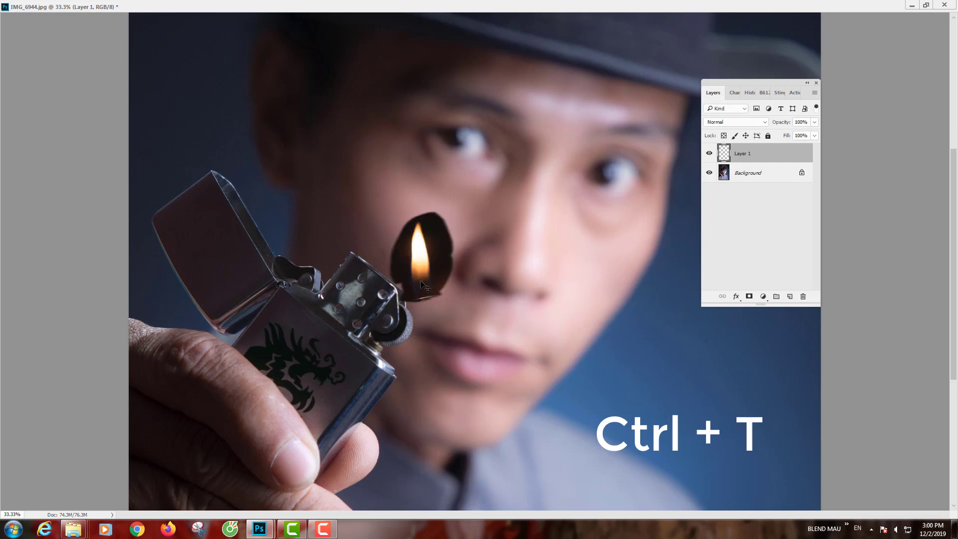
pyautogui.scroll(1, 428, 294)
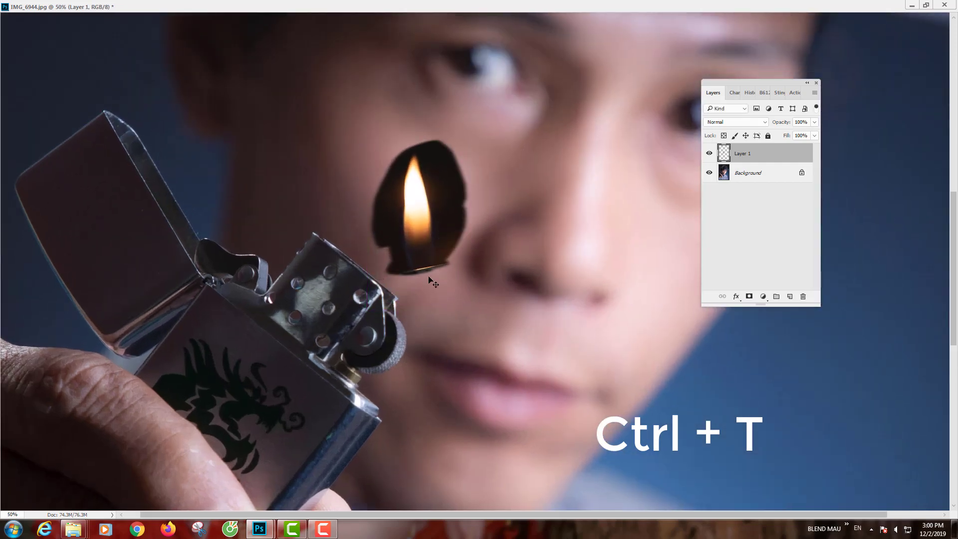
pyautogui.hotkey('ctrl', 't')
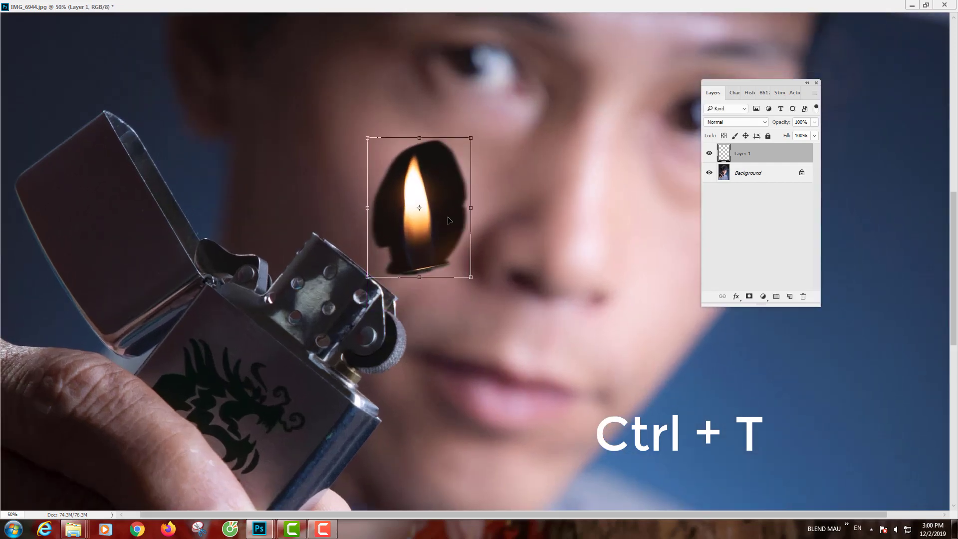
pyautogui.rightClick(447, 217)
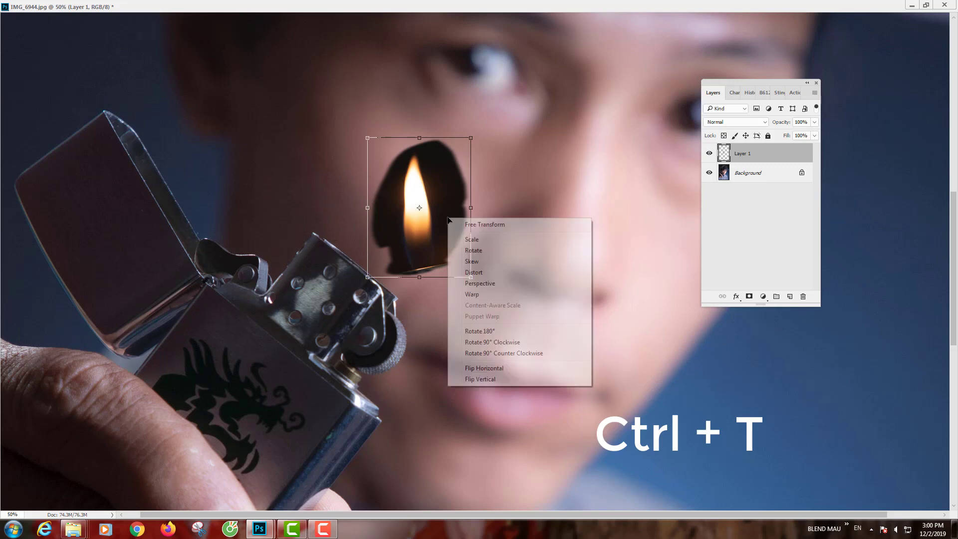
pyautogui.click(478, 295)
pyautogui.moveTo(471, 277); pyautogui.dragTo(505, 280)
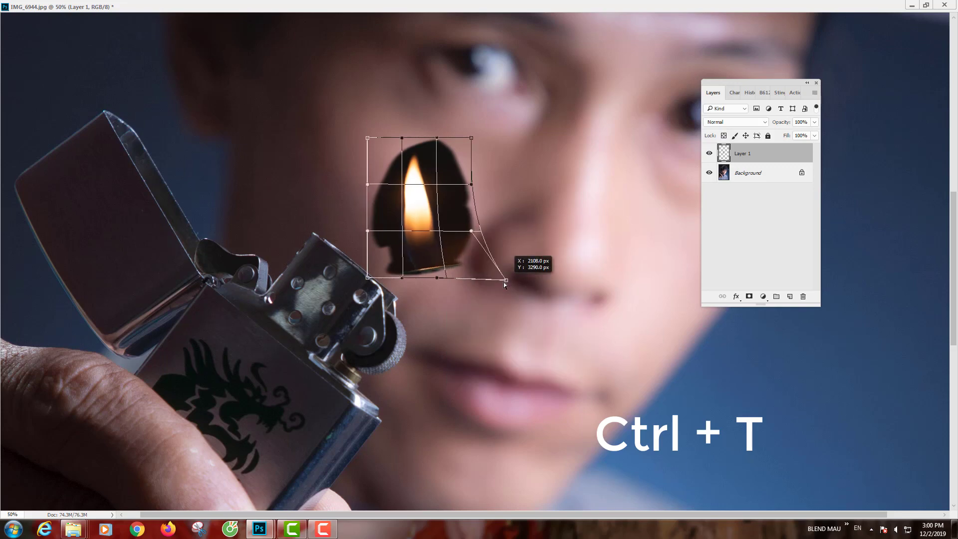
pyautogui.moveTo(370, 277); pyautogui.dragTo(322, 277)
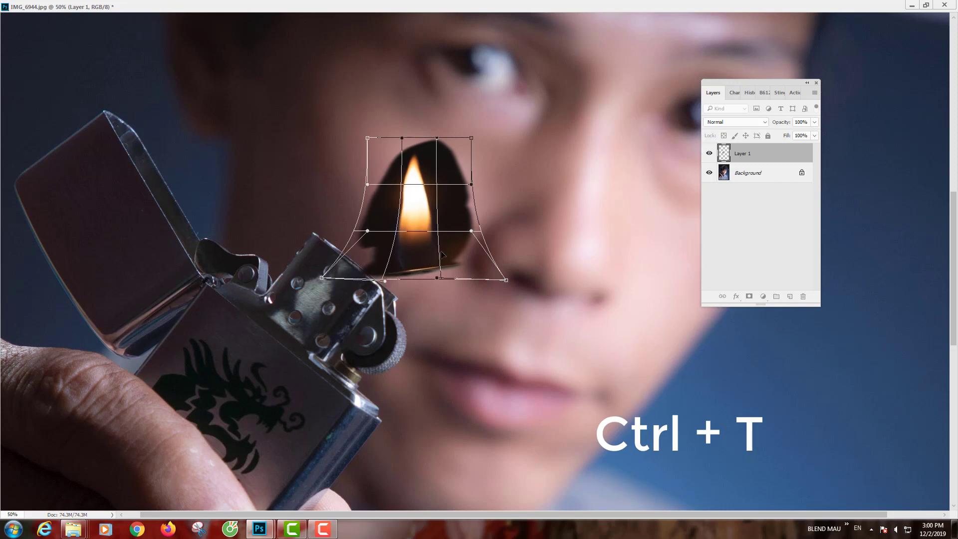
pyautogui.press('Return')
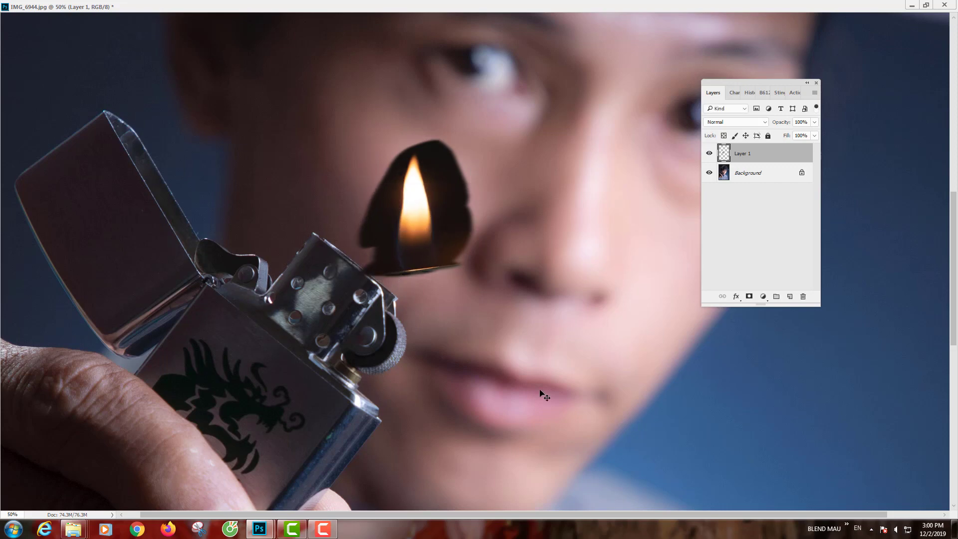
pyautogui.hotkey('ctrl', 't')
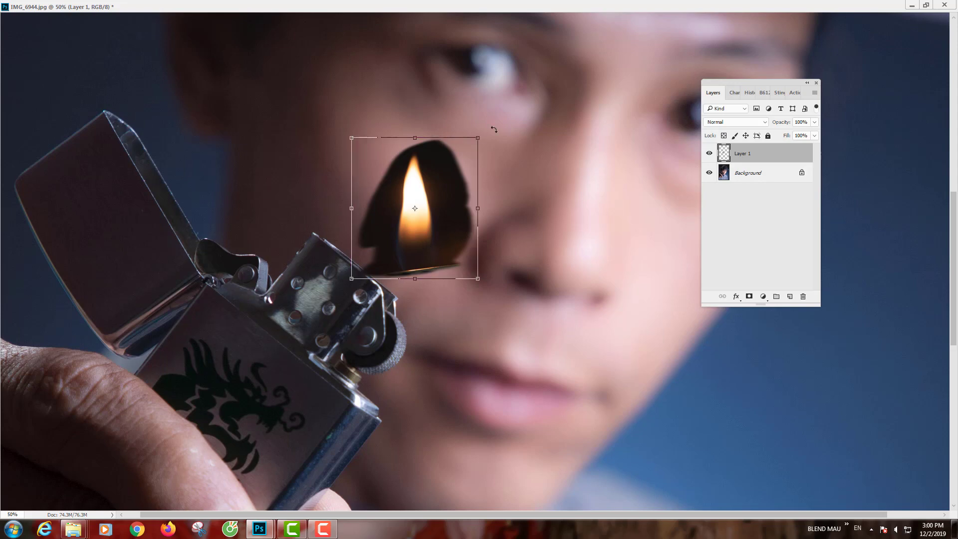
# Rotate the flame about 49° and seat it on the chimney with small move and rotation tweaks
pyautogui.moveTo(492, 129); pyautogui.dragTo(530, 195)
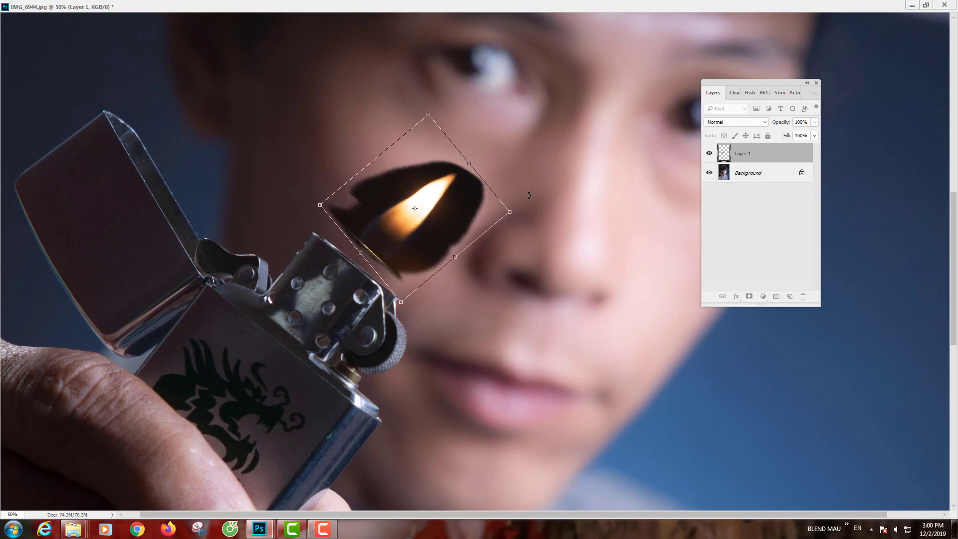
pyautogui.press('Return')
pyautogui.moveTo(424, 234); pyautogui.dragTo(413, 247)
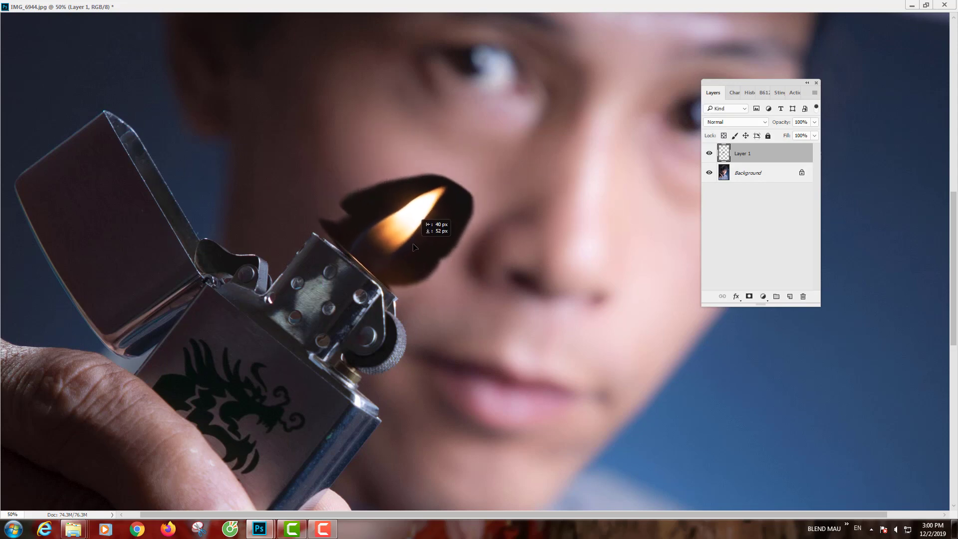
pyautogui.hotkey('ctrl', 't')
pyautogui.moveTo(542, 338); pyautogui.dragTo(552, 332)
pyautogui.press('Return')
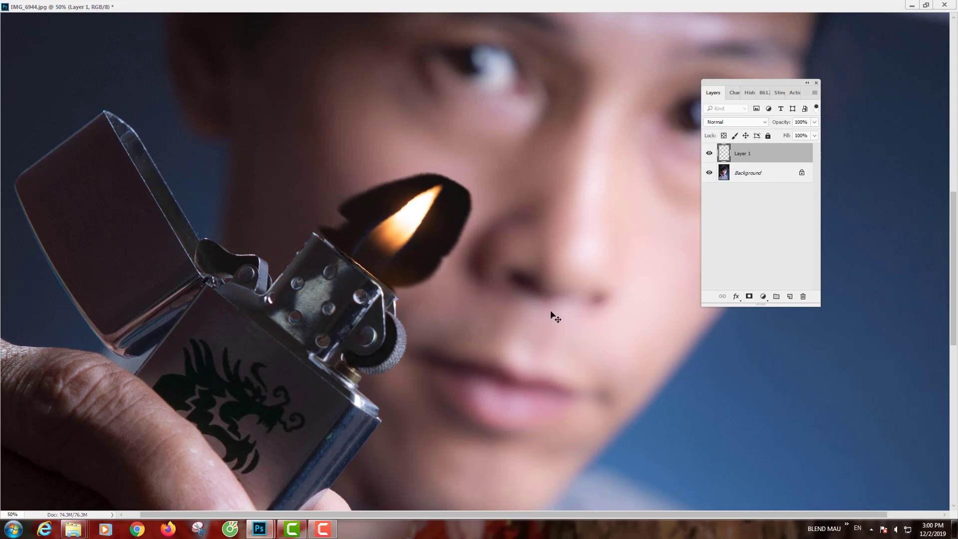
pyautogui.scroll(1, 455, 272)
pyautogui.moveTo(455, 274)
pyautogui.mouseDown()
pyautogui.moveTo(450, 283)
pyautogui.moveTo(455, 277)
pyautogui.mouseUp()
pyautogui.scroll(-1, 630, 345)
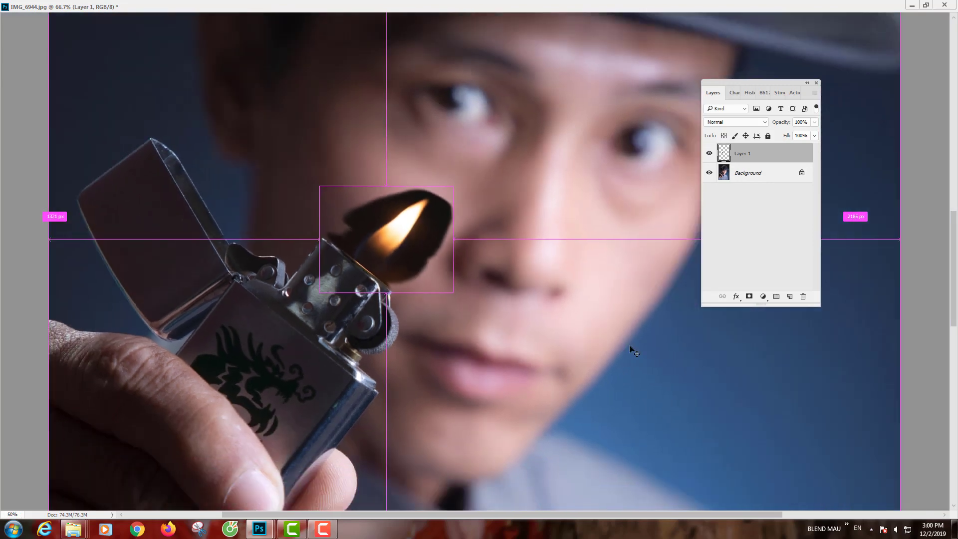
pyautogui.scroll(-2, 629, 345)
# Set Layer 1's blend mode to Screen to remove the black patch, then hide it to compare
pyautogui.click(730, 122)
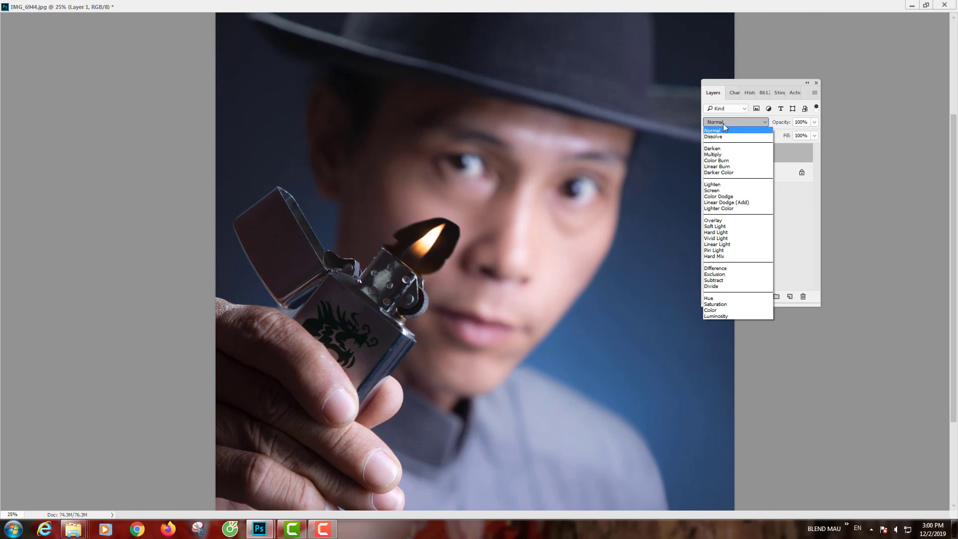
pyautogui.click(717, 191)
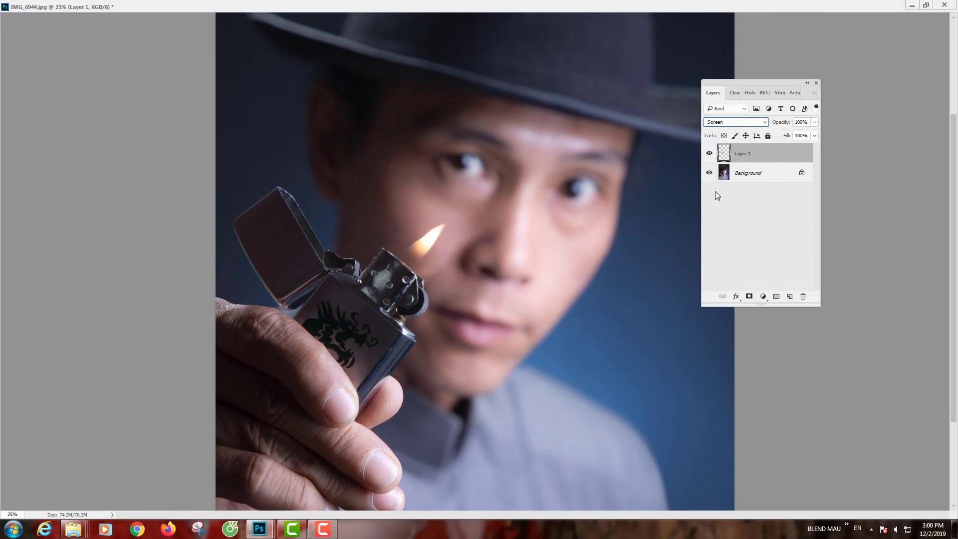
pyautogui.scroll(2, 447, 249)
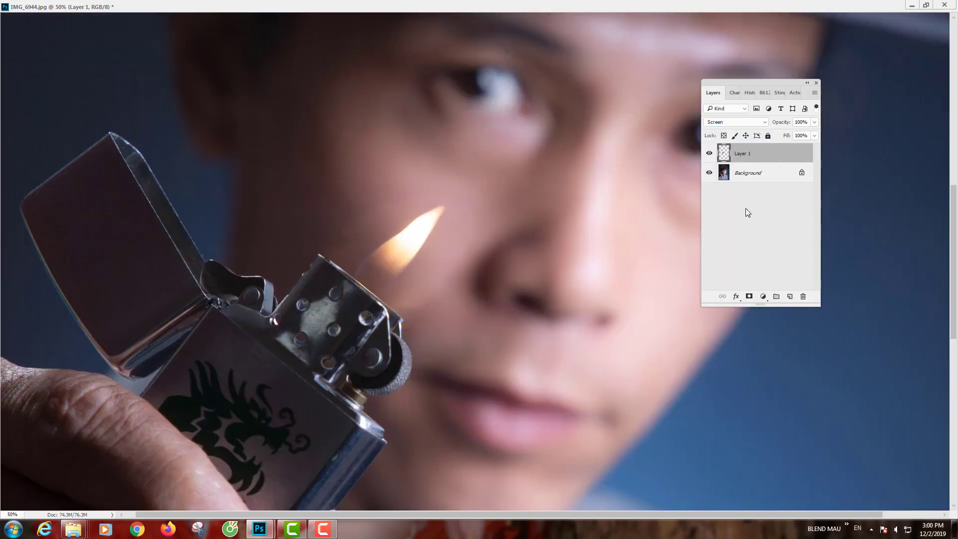
pyautogui.click(709, 154)
# Toggle the flame layer on and off up close to compare it with the original
pyautogui.click(709, 153)
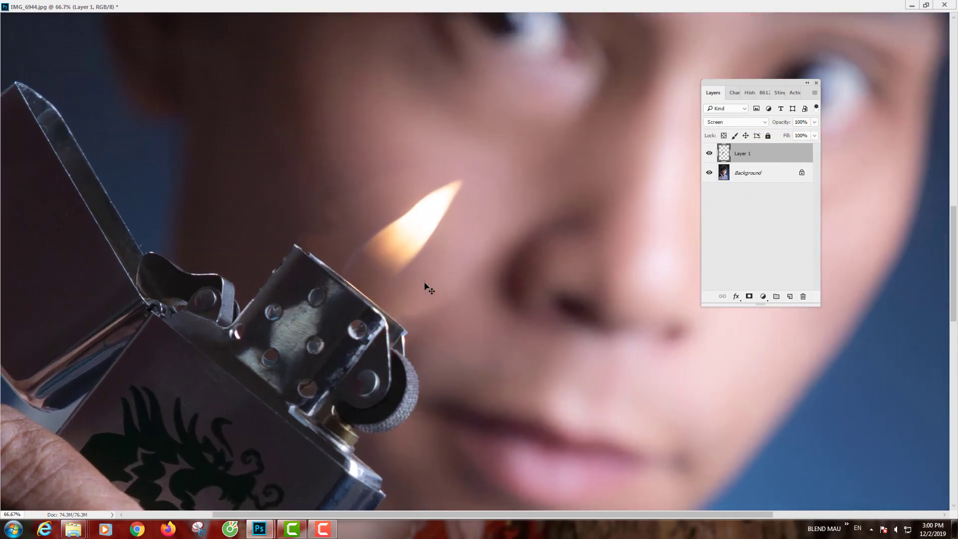
pyautogui.click(406, 285)
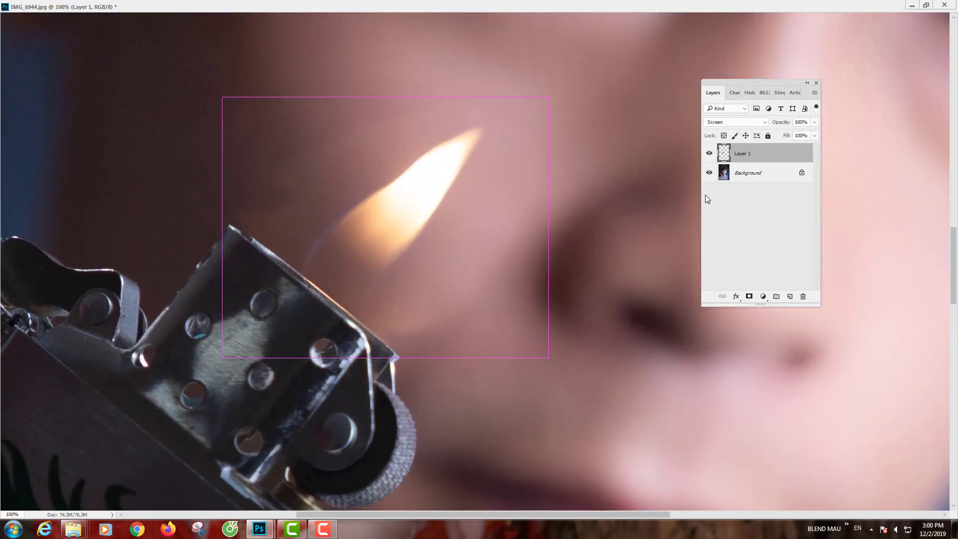
pyautogui.click(709, 153)
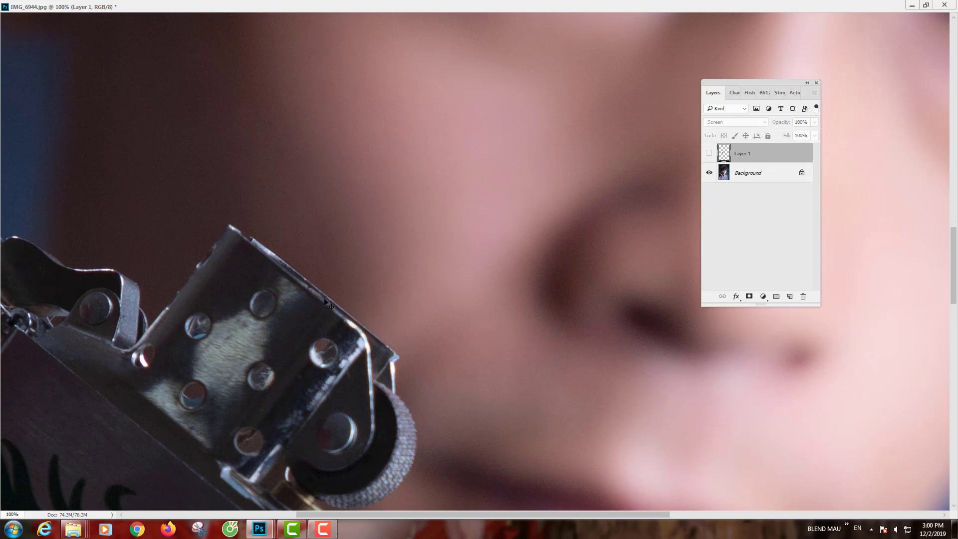
pyautogui.click(709, 154)
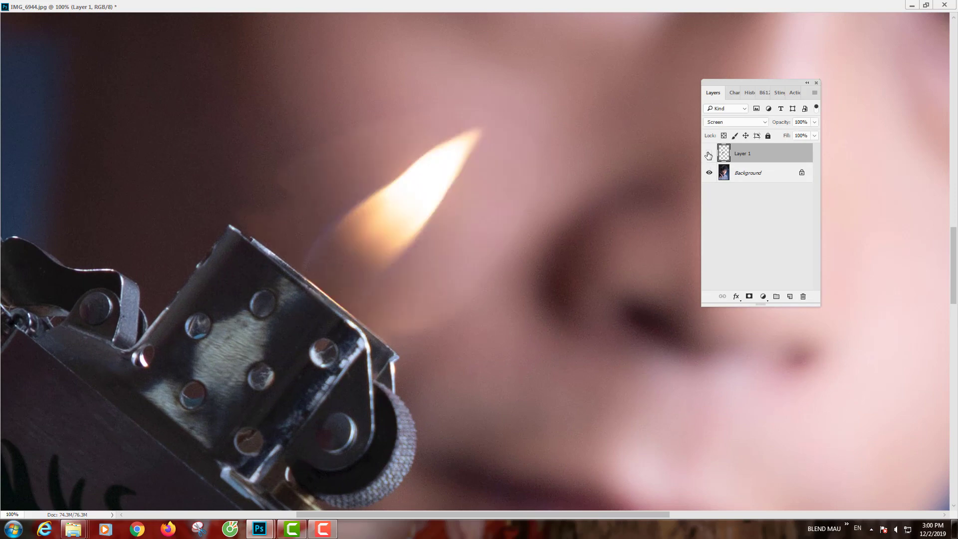
pyautogui.click(708, 155)
pyautogui.click(708, 154)
pyautogui.click(708, 154)
pyautogui.click(709, 155)
pyautogui.click(709, 155)
pyautogui.click(708, 155)
# Nudge the flame slightly down and right over the lighter, then fit the whole image in view
pyautogui.moveTo(671, 200); pyautogui.dragTo(668, 242)
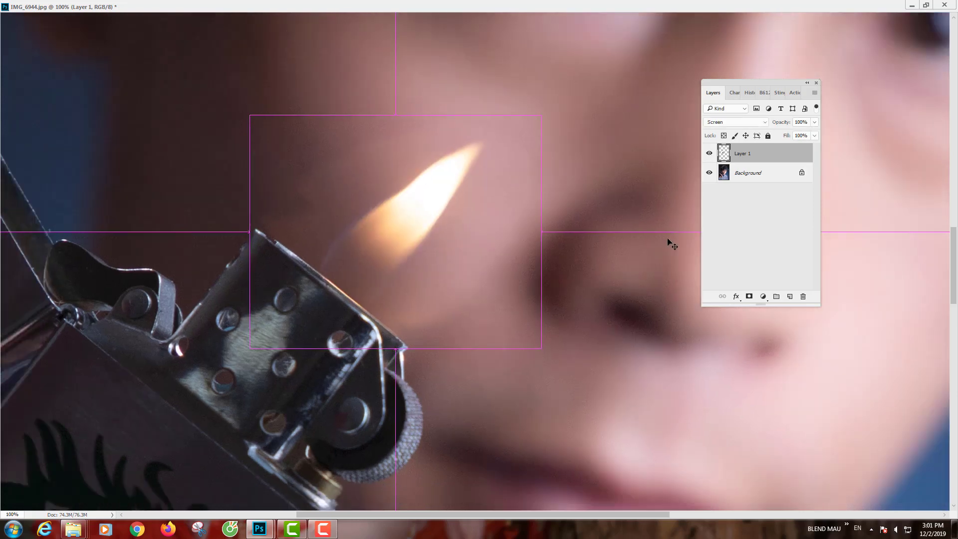
pyautogui.hotkey('ctrl', '0')
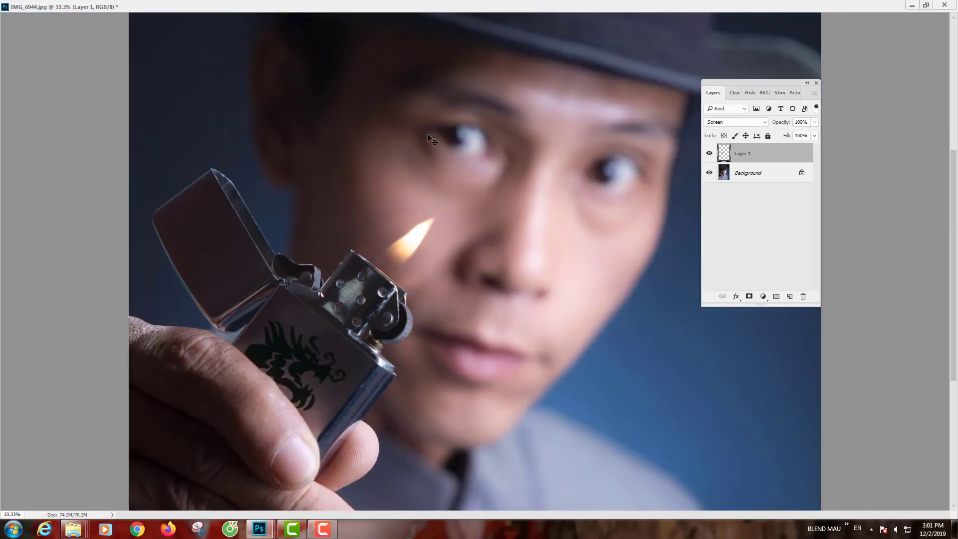
pyautogui.press('f')
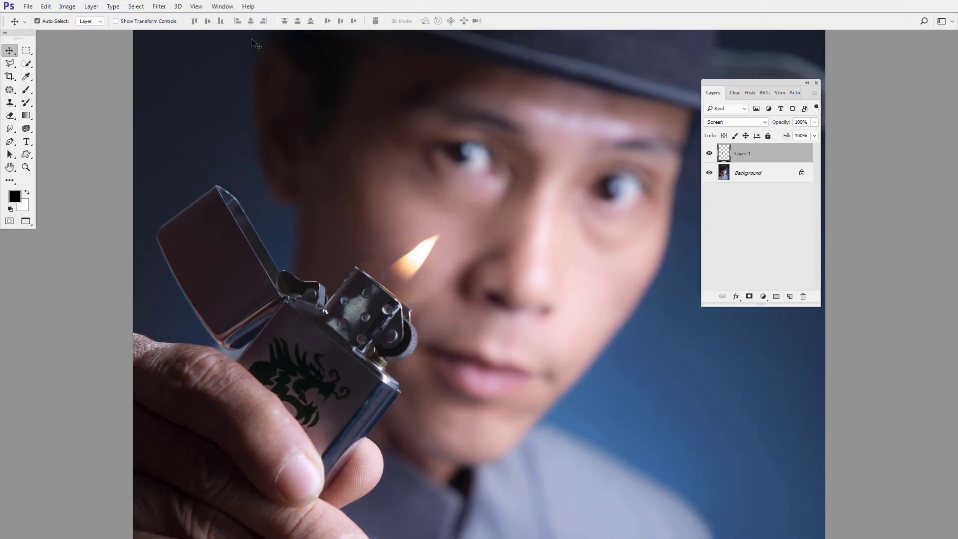
pyautogui.click(68, 6)
pyautogui.moveTo(83, 32)
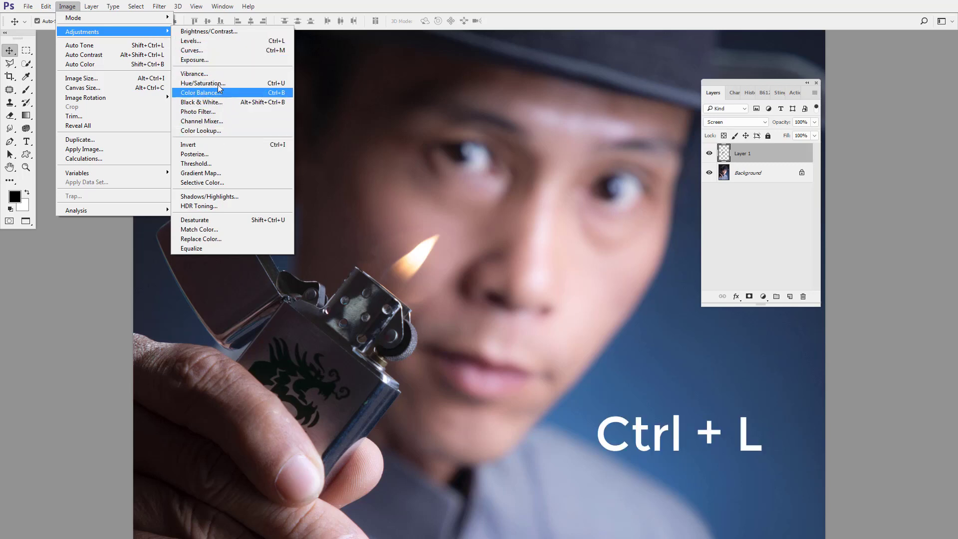
# Apply Levels to the flame layer, raising the black input to 28
pyautogui.click(211, 43)
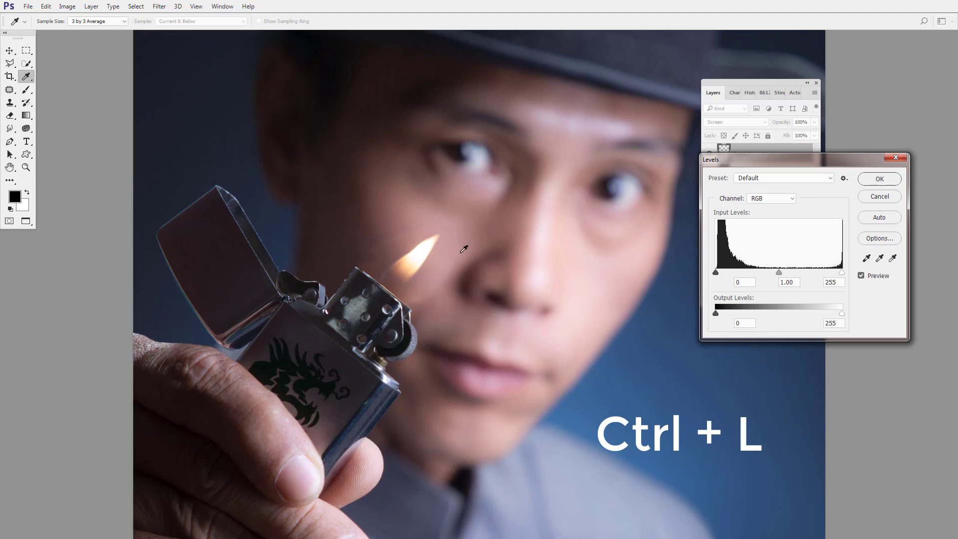
pyautogui.moveTo(720, 272); pyautogui.dragTo(708, 285)
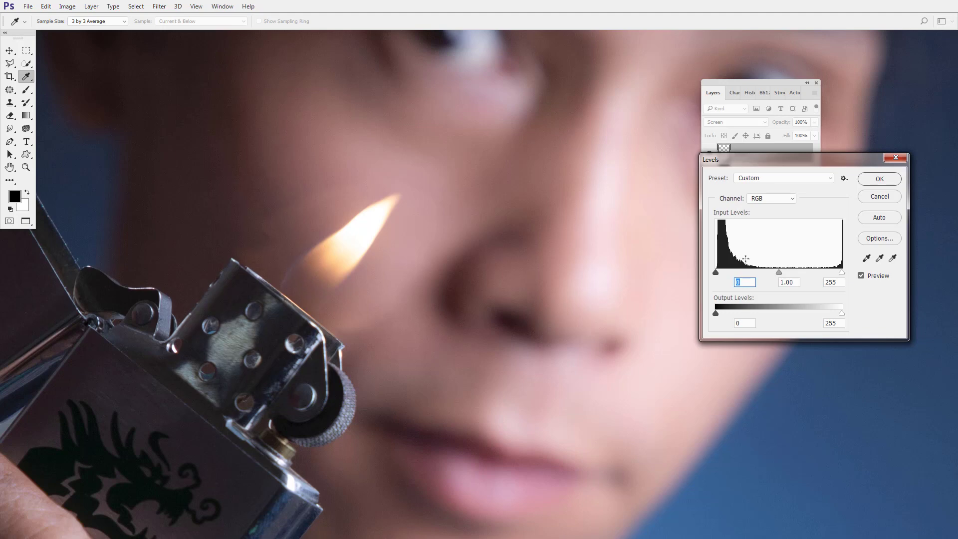
pyautogui.write('10')
pyautogui.moveTo(722, 273); pyautogui.dragTo(725, 274)
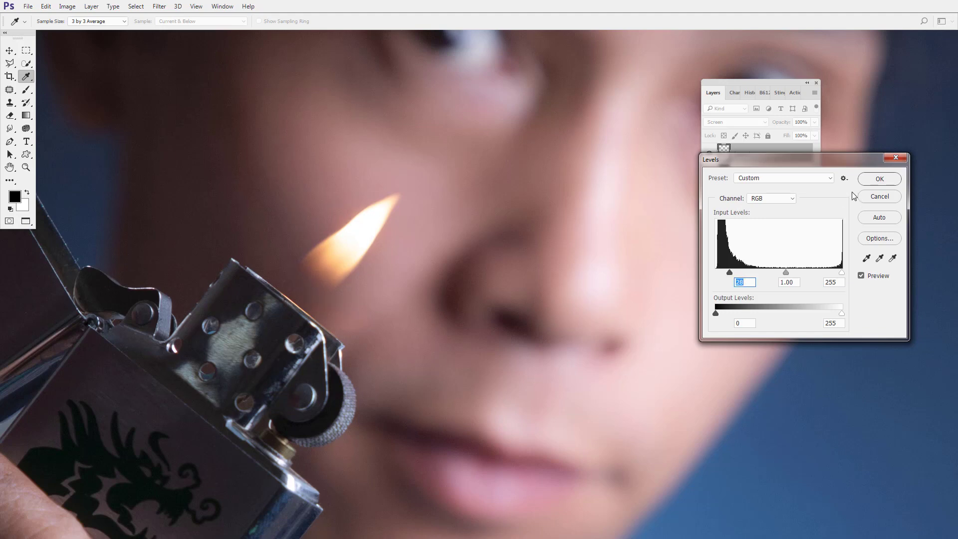
pyautogui.click(880, 178)
pyautogui.press('v')
pyautogui.hotkey('ctrl', '0')
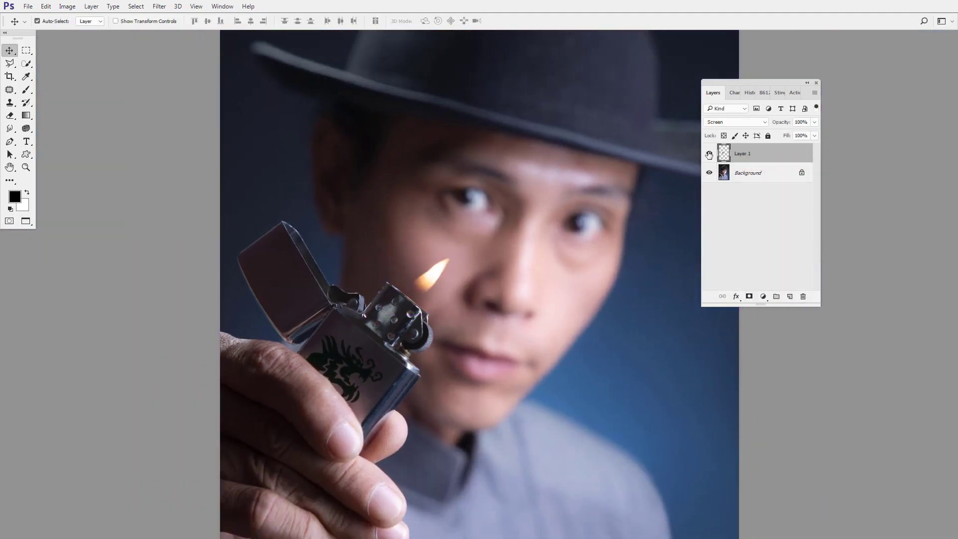
# Lasso a feathered selection around the flame
pyautogui.scroll(2, 423, 307)
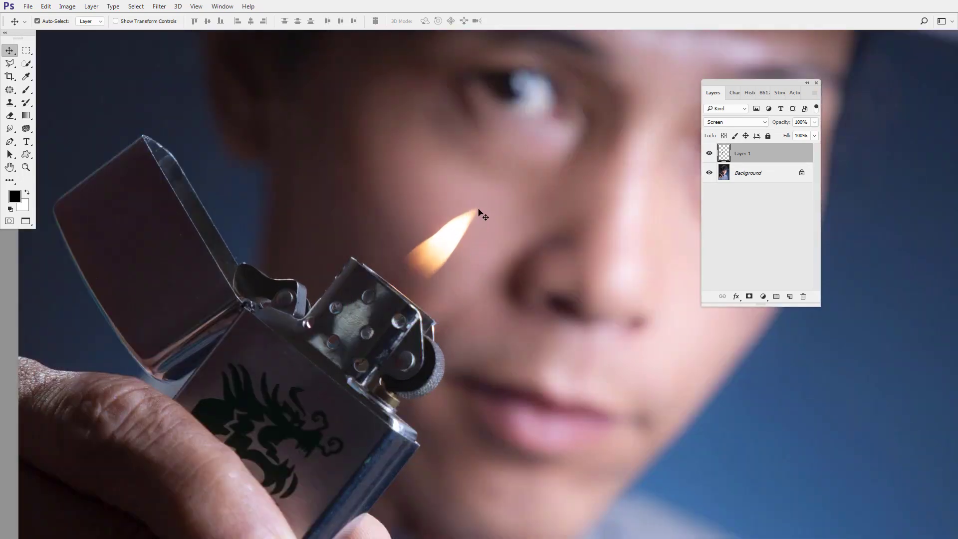
pyautogui.click(9, 90)
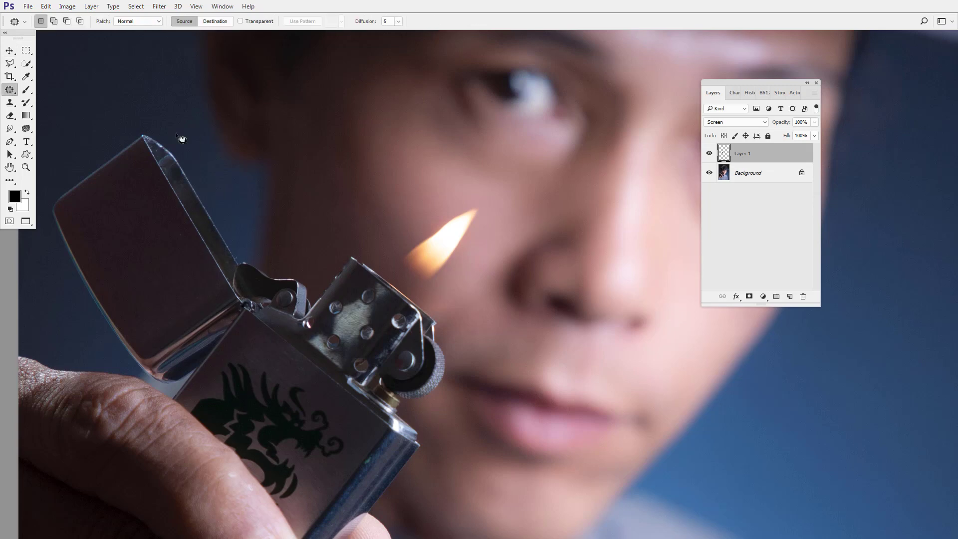
pyautogui.moveTo(457, 193); pyautogui.dragTo(397, 221)
pyautogui.moveTo(413, 284); pyautogui.dragTo(501, 196)
pyautogui.click(10, 63)
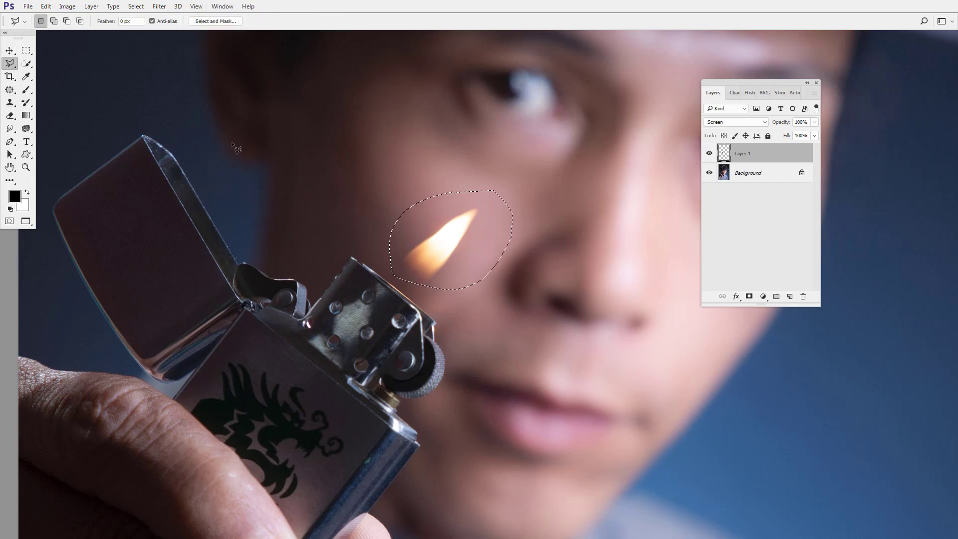
pyautogui.rightClick(486, 220)
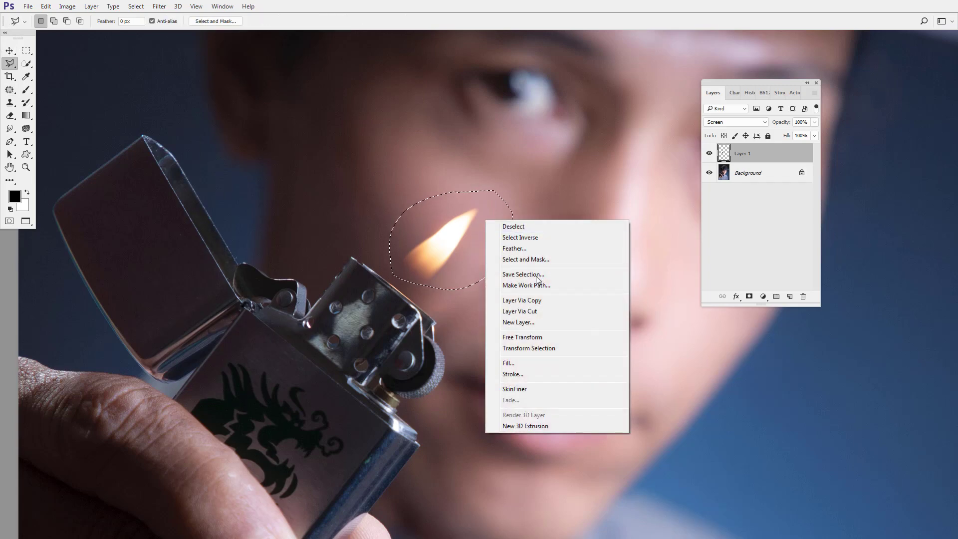
pyautogui.click(530, 249)
pyautogui.press('Return')
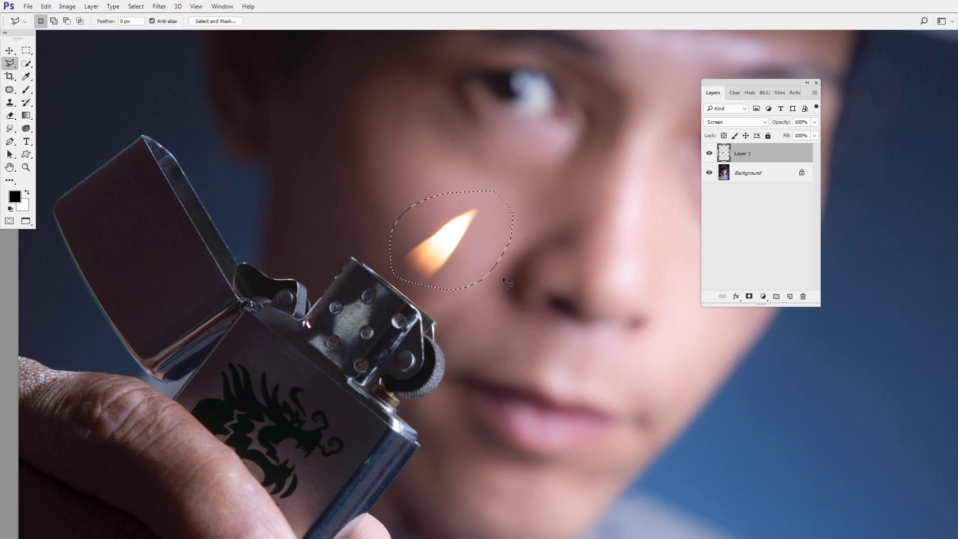
# Transform the selected flame slightly down and left onto the lighter, then deselect
pyautogui.hotkey('ctrl', 't')
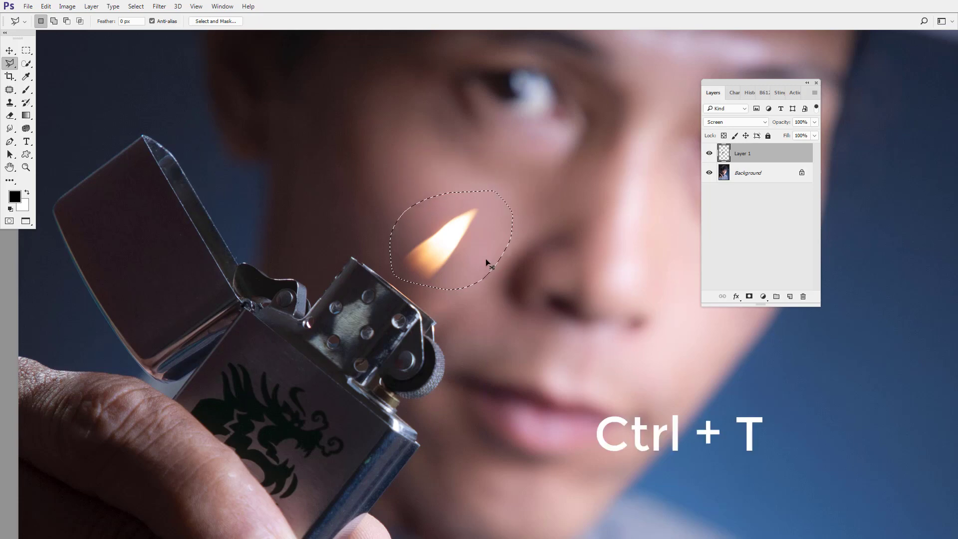
pyautogui.hotkey('ctrl', 't')
pyautogui.moveTo(468, 248); pyautogui.dragTo(452, 264)
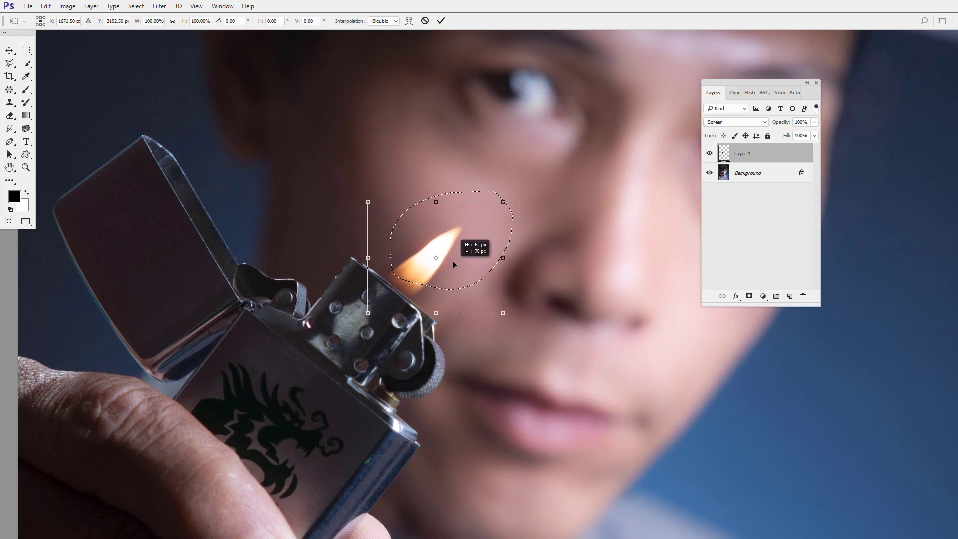
pyautogui.moveTo(452, 264); pyautogui.dragTo(453, 265)
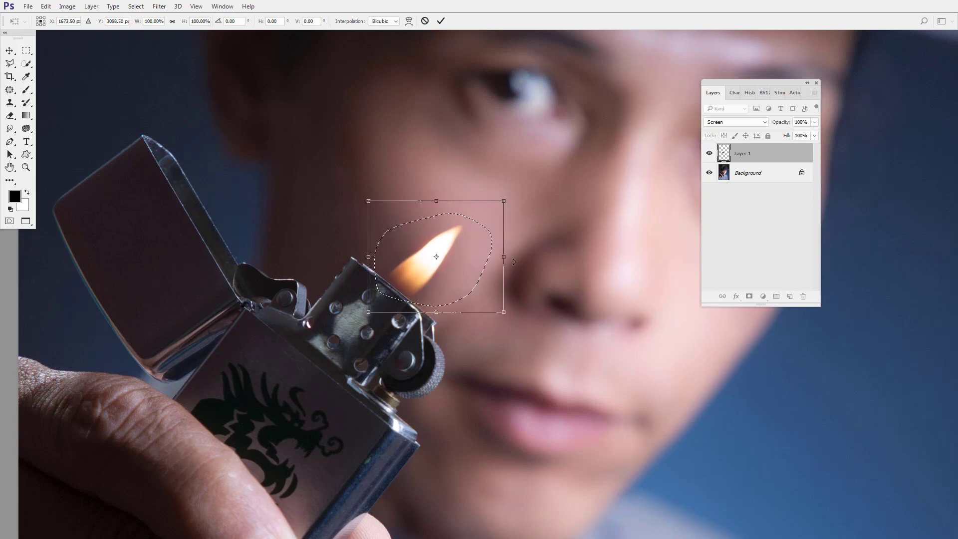
pyautogui.press('Return')
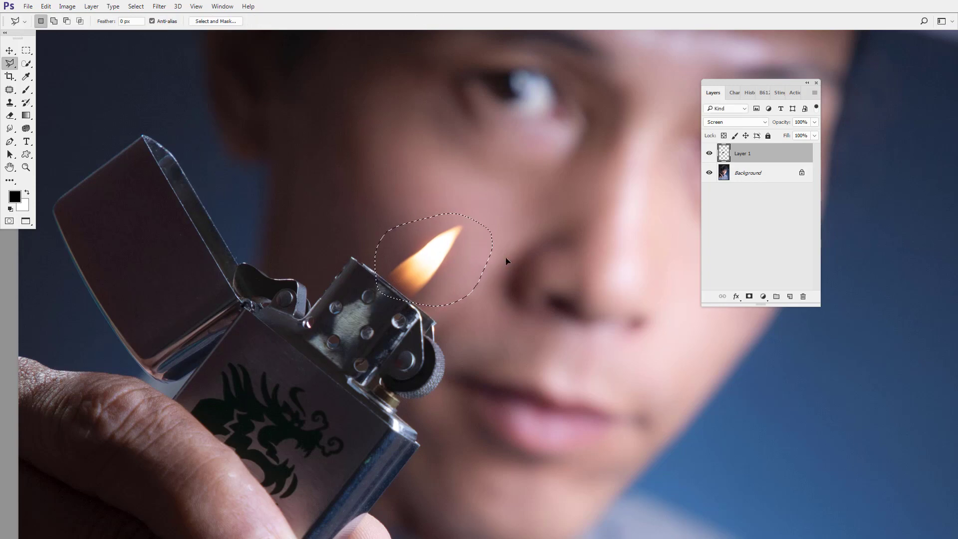
pyautogui.hotkey('ctrl', 'd')
# Zoom in and toggle Layer 1 on and off to compare, leaving it visible
pyautogui.hotkey('ctrl', '+')
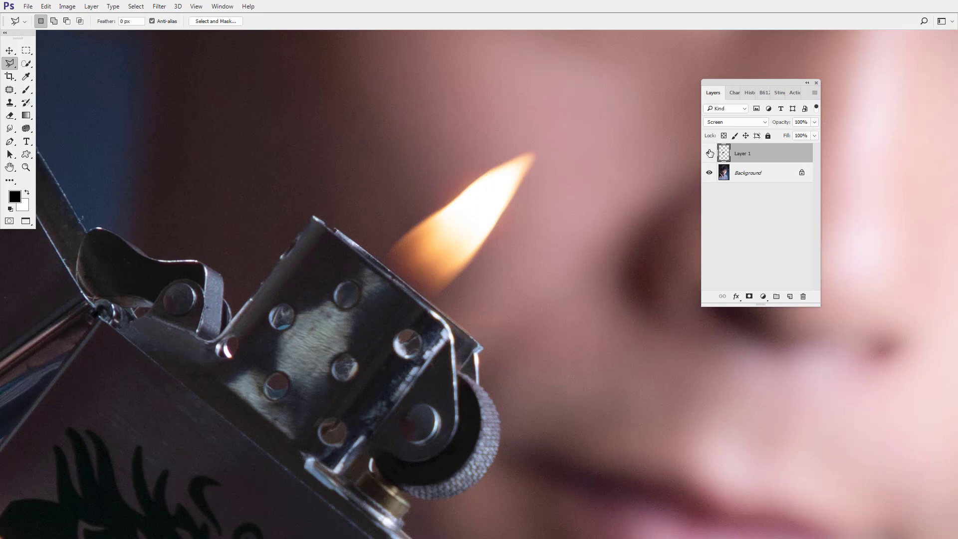
pyautogui.click(710, 153)
pyautogui.click(710, 153)
pyautogui.click(709, 154)
pyautogui.click(710, 155)
pyautogui.click(709, 154)
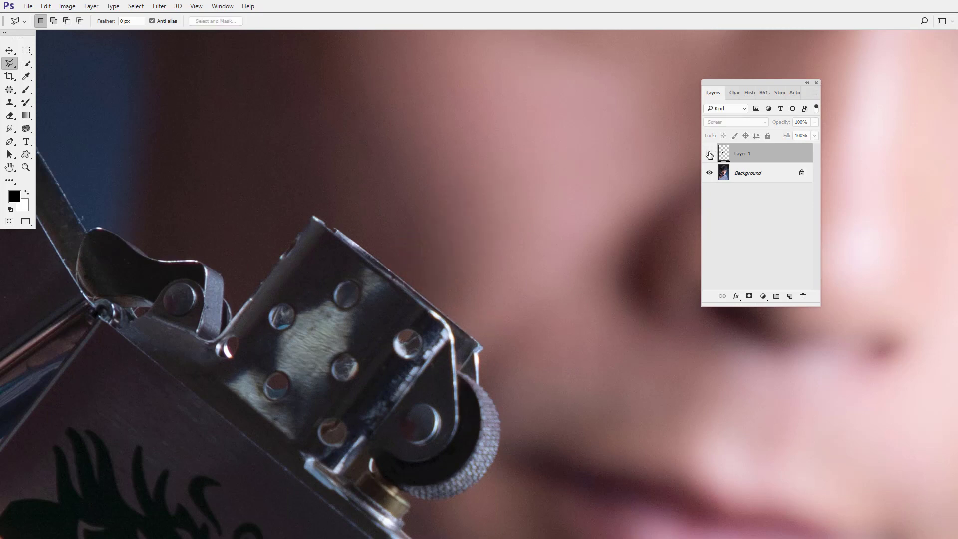
pyautogui.click(709, 154)
pyautogui.click(710, 154)
pyautogui.click(709, 154)
pyautogui.click(710, 154)
pyautogui.click(709, 154)
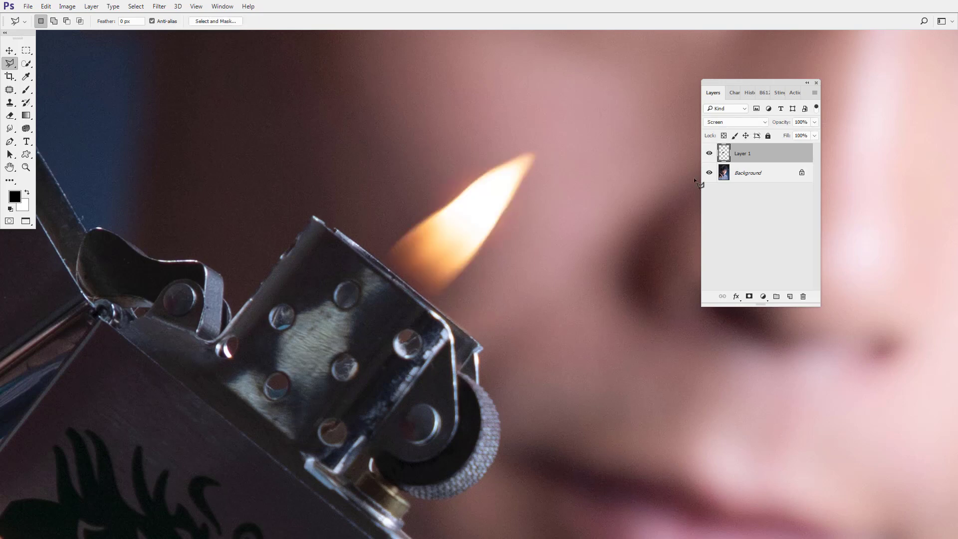
pyautogui.hotkey('ctrl', '0')
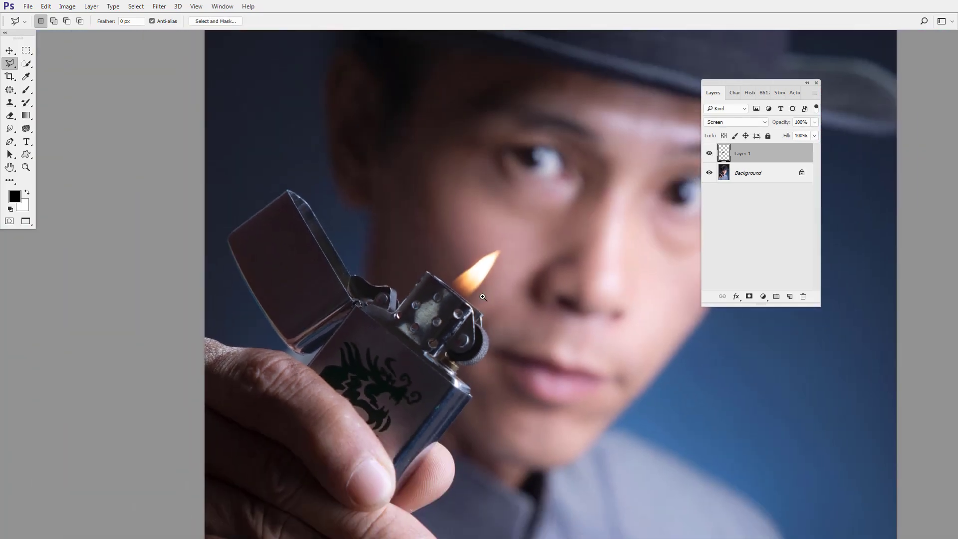
# Set the Eraser to 243 px and compare the flame layer hidden and shown
pyautogui.click(482, 296)
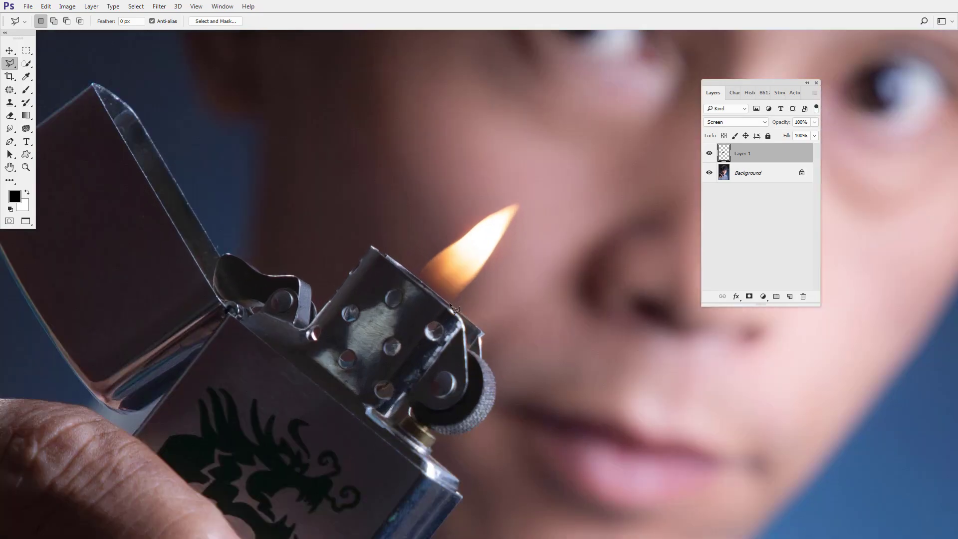
pyautogui.click(709, 154)
pyautogui.click(9, 115)
pyautogui.rightClick(600, 354)
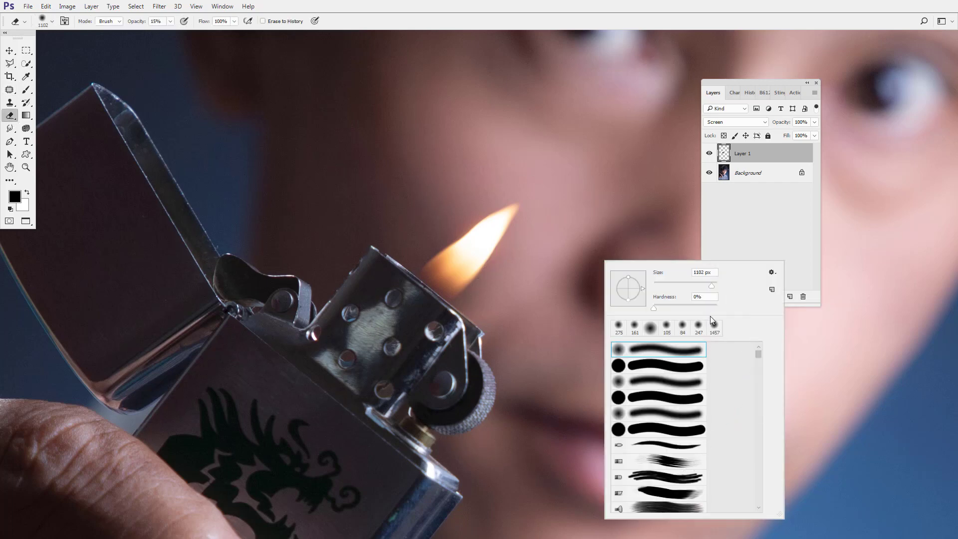
pyautogui.moveTo(705, 287); pyautogui.dragTo(692, 287)
pyautogui.press('Return')
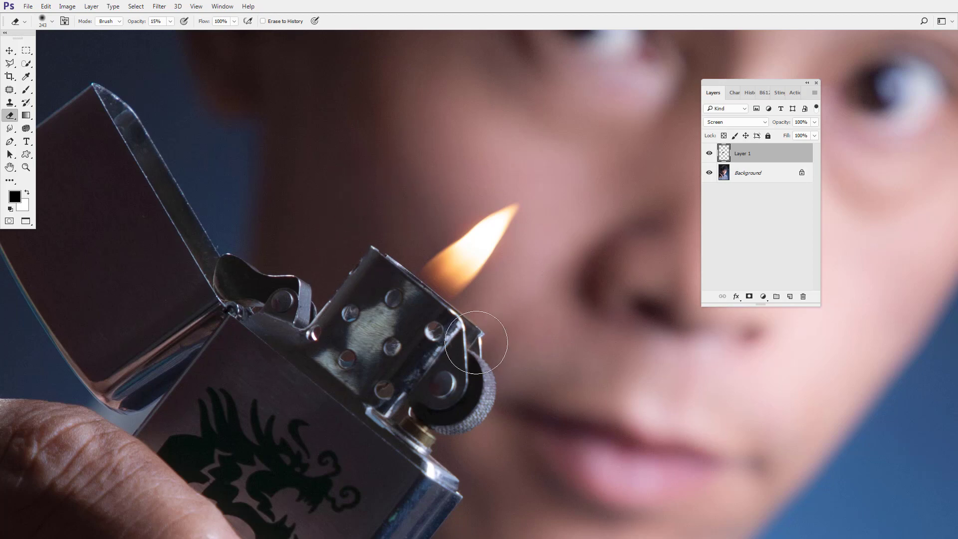
pyautogui.hotkey('ctrl', '0')
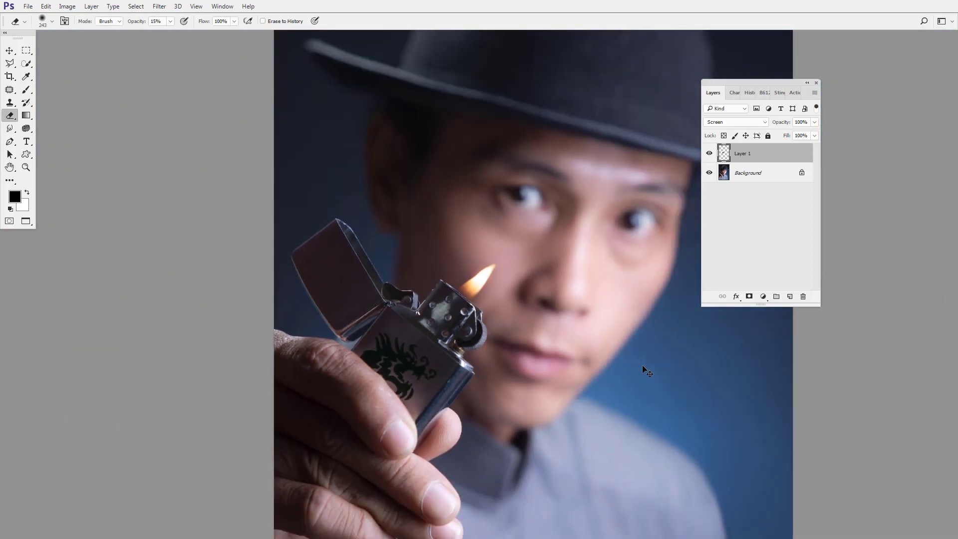
pyautogui.click(709, 155)
# Drag the selected flame from IMG_9321 into the portrait as Layer 2 and lower it
pyautogui.press('f')
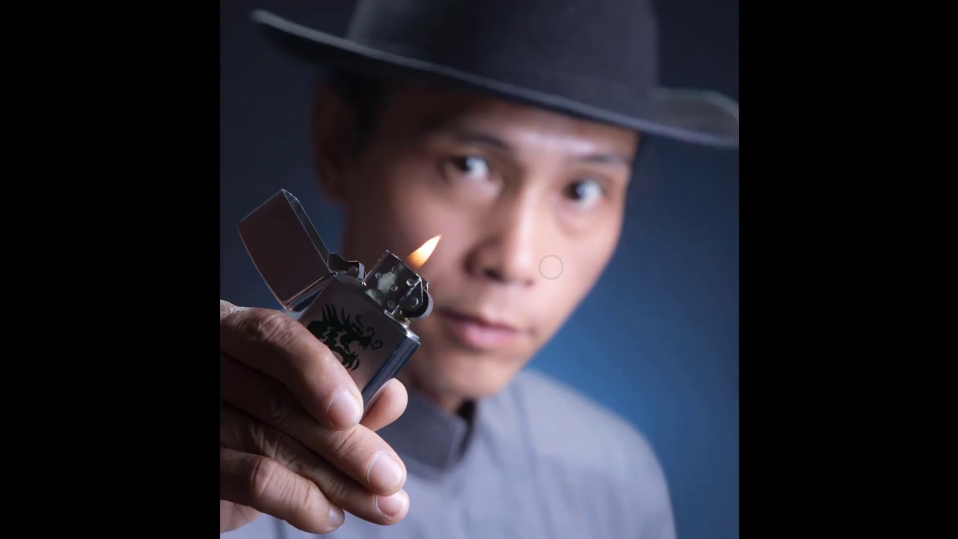
pyautogui.press('f')
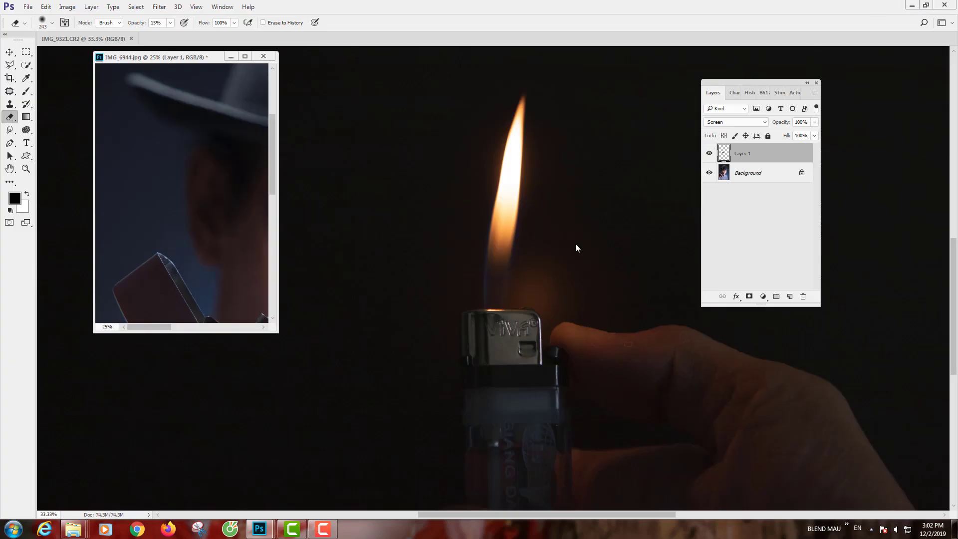
pyautogui.click(516, 257)
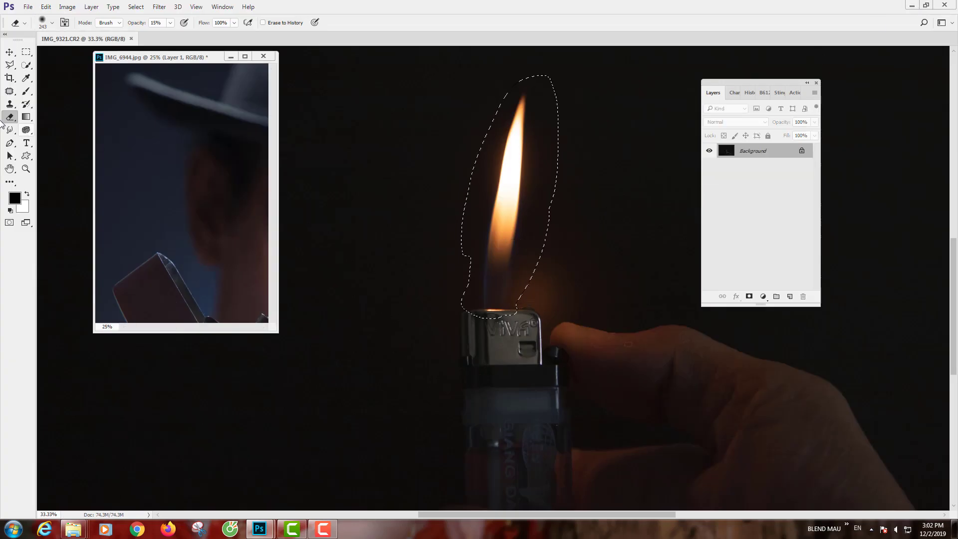
pyautogui.click(10, 53)
pyautogui.moveTo(474, 289); pyautogui.dragTo(200, 252)
pyautogui.press('f')
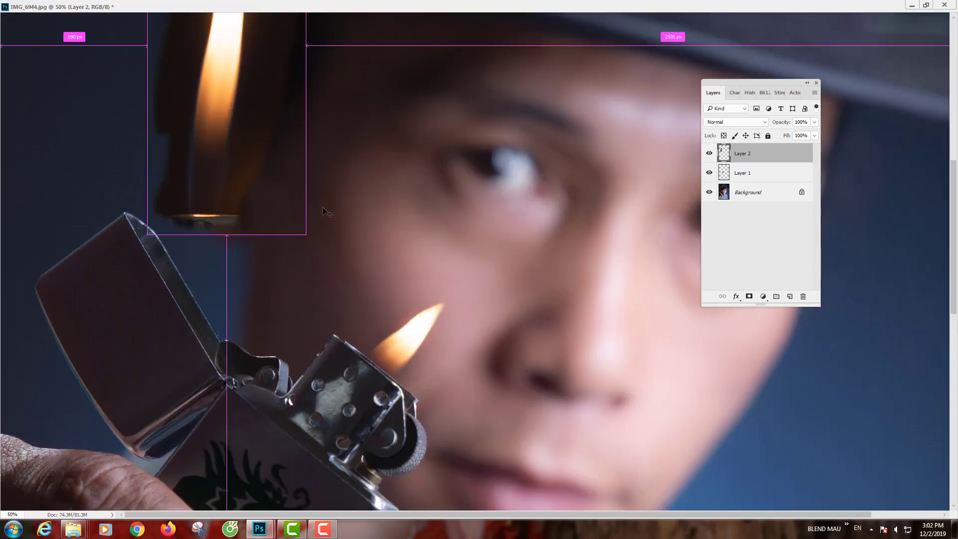
pyautogui.moveTo(295, 191)
pyautogui.mouseDown()
pyautogui.moveTo(295, 226)
pyautogui.moveTo(537, 287)
pyautogui.mouseUp()
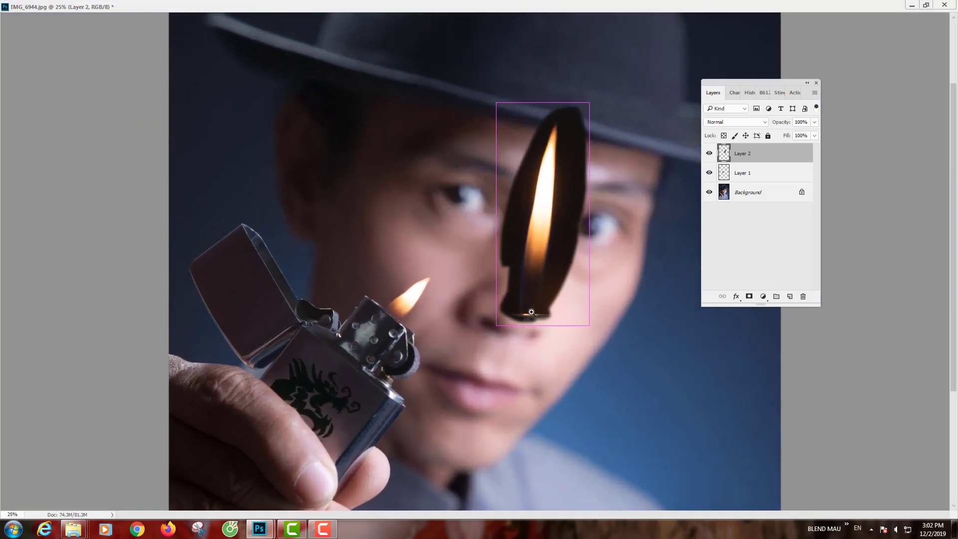
# Lasso around the lighter remnant at the base of the new flame
pyautogui.scroll(3, 537, 287)
pyautogui.press('l')
pyautogui.moveTo(556, 329); pyautogui.dragTo(488, 316)
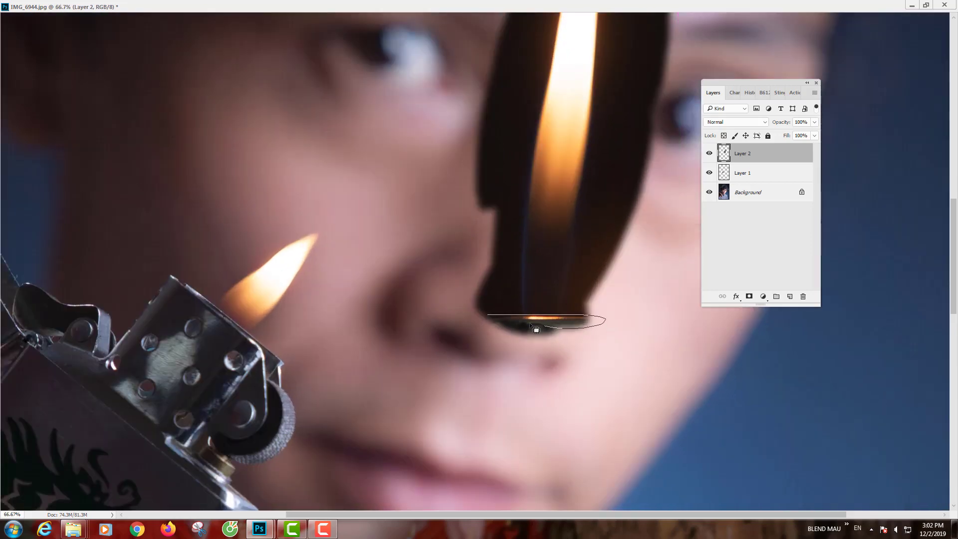
# Feather the outlined strip and copy it onto its own layer
pyautogui.press('f')
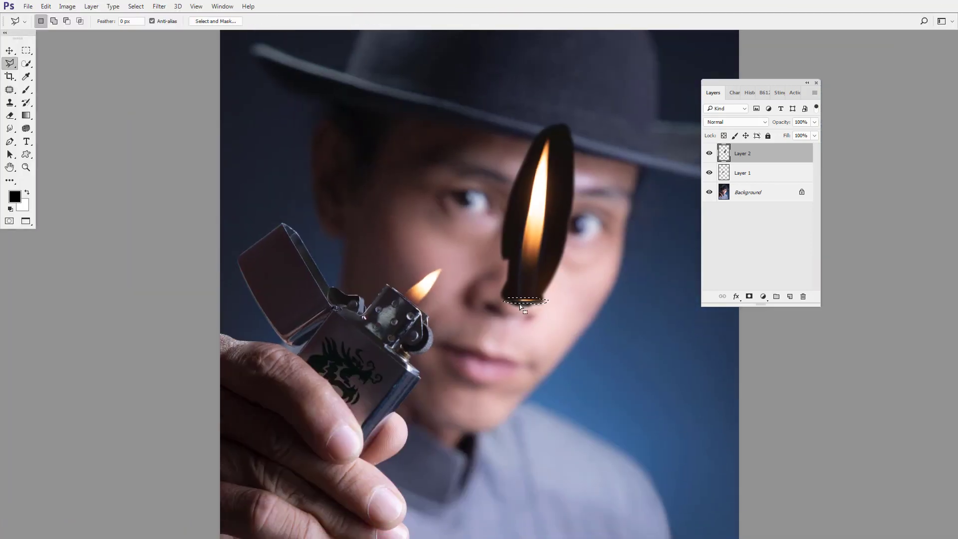
pyautogui.rightClick(525, 302)
pyautogui.click(555, 330)
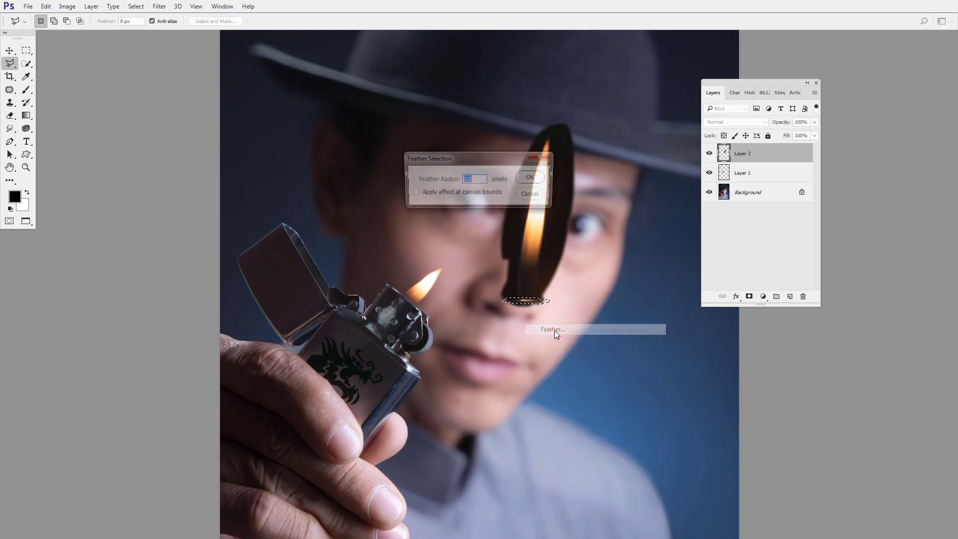
pyautogui.press('Return')
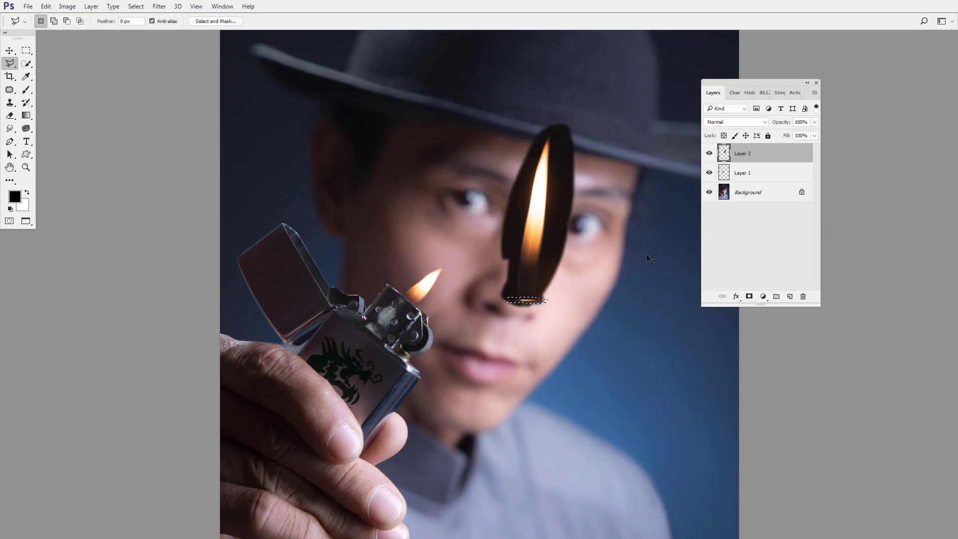
pyautogui.hotkey('ctrl', 'j')
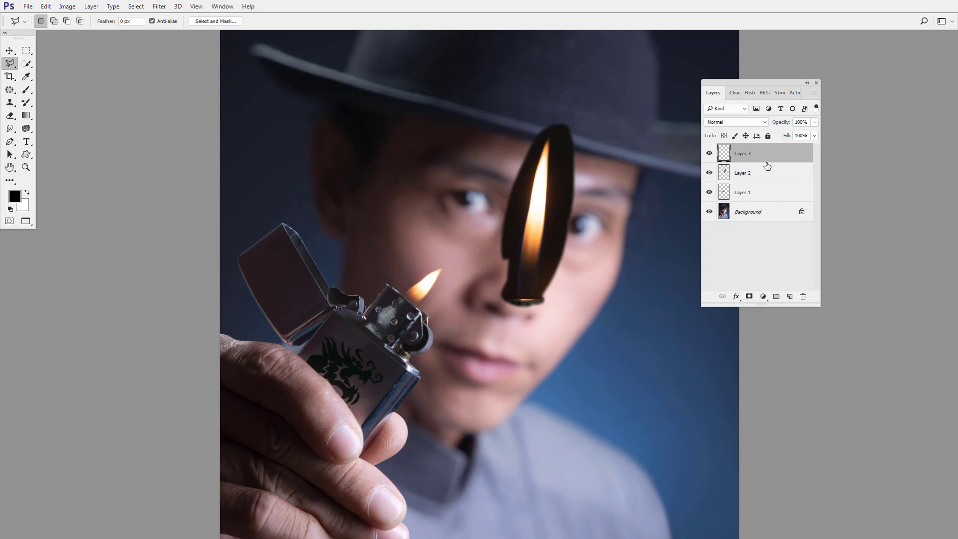
# Delete the old dark flame Layer 2 and compare the result
pyautogui.click(709, 173)
pyautogui.moveTo(754, 175); pyautogui.dragTo(807, 295)
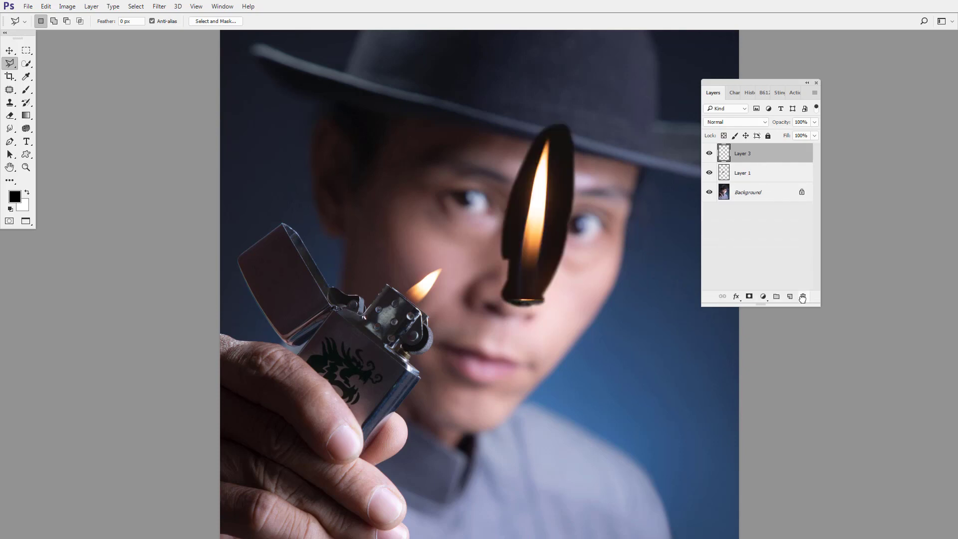
pyautogui.click(709, 153)
pyautogui.click(709, 153)
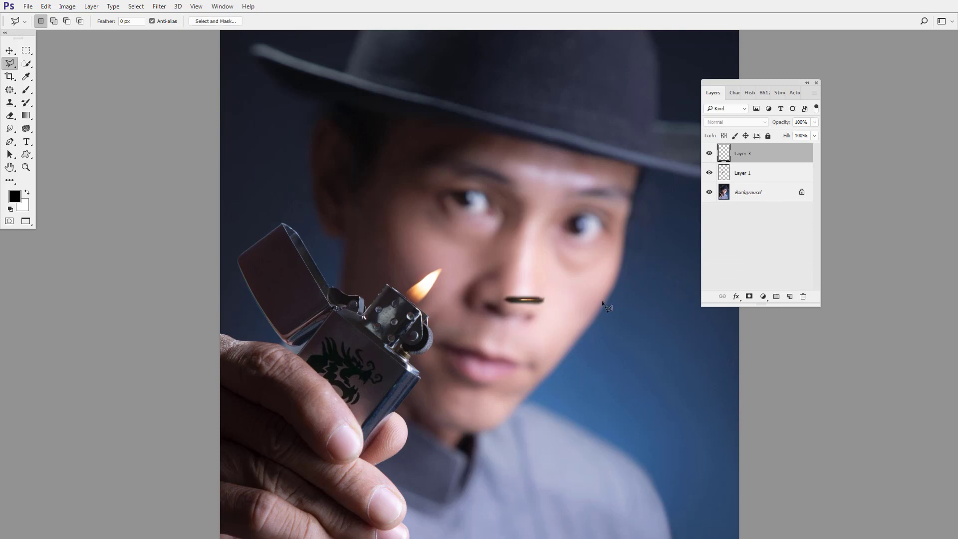
pyautogui.click(10, 50)
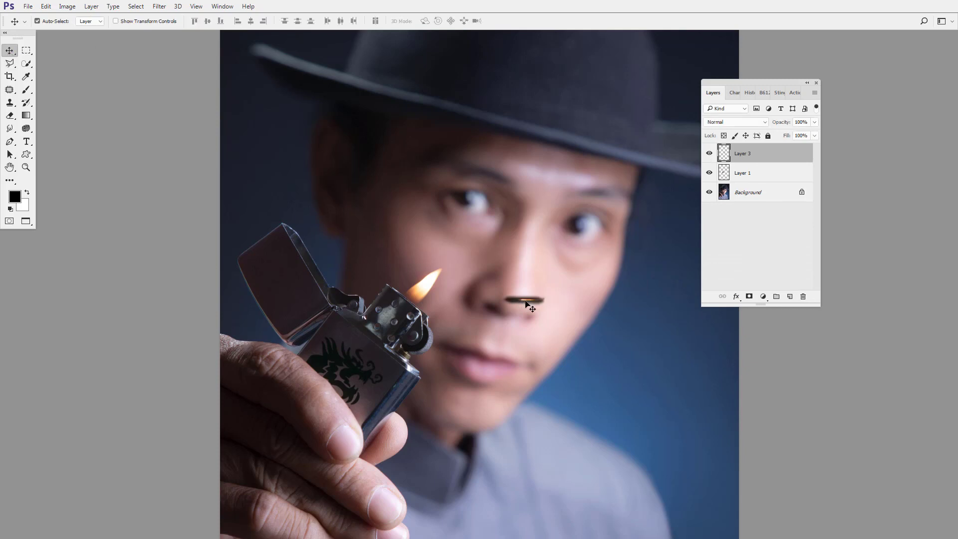
# Move the strip onto the lighter top and rotate it about 37° to match
pyautogui.moveTo(525, 301); pyautogui.dragTo(420, 303)
pyautogui.scroll(3, 434, 305)
pyautogui.hotkey('ctrl', 't')
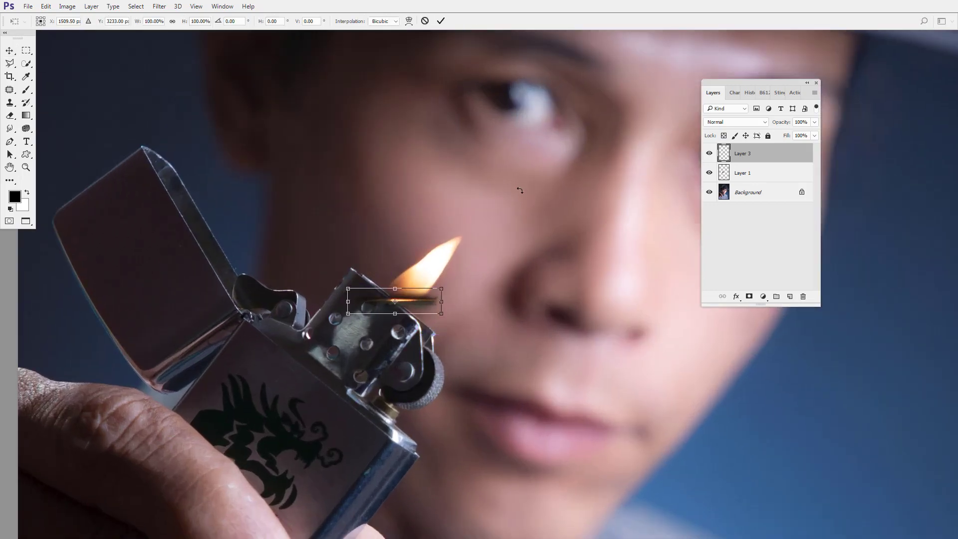
pyautogui.moveTo(524, 239); pyautogui.dragTo(506, 292)
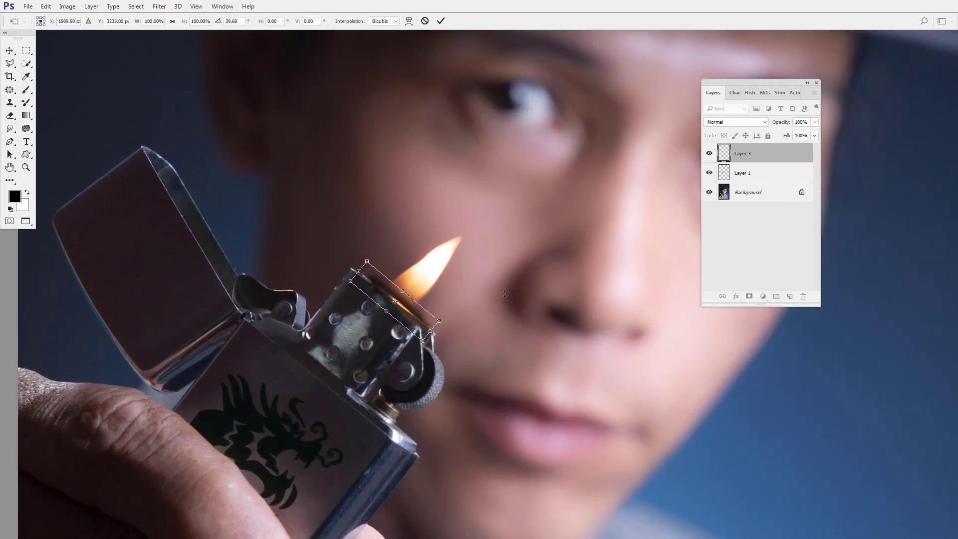
pyautogui.press('Return')
pyautogui.click(462, 304)
pyautogui.moveTo(481, 317); pyautogui.dragTo(475, 318)
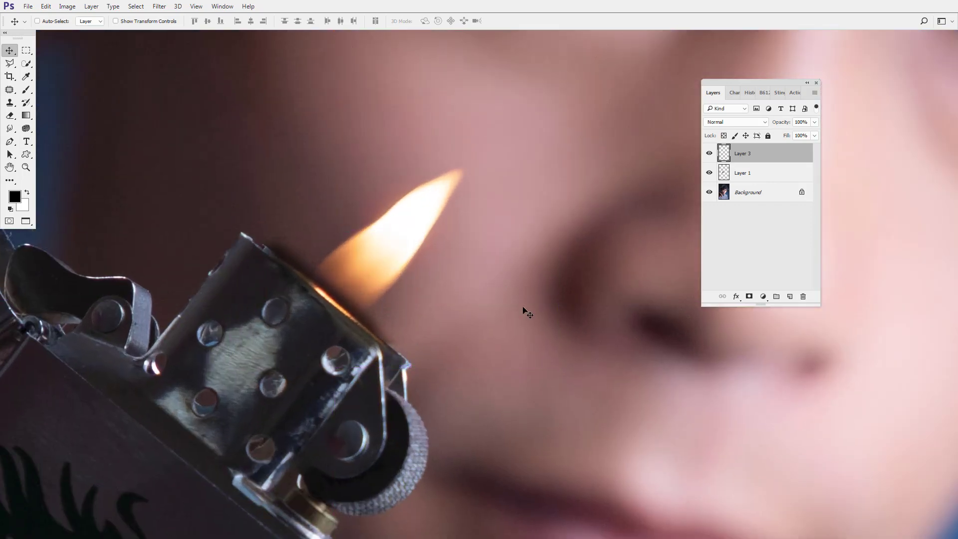
# Set the strip's blend mode to Screen, compare it, and nudge it into place
pyautogui.click(741, 122)
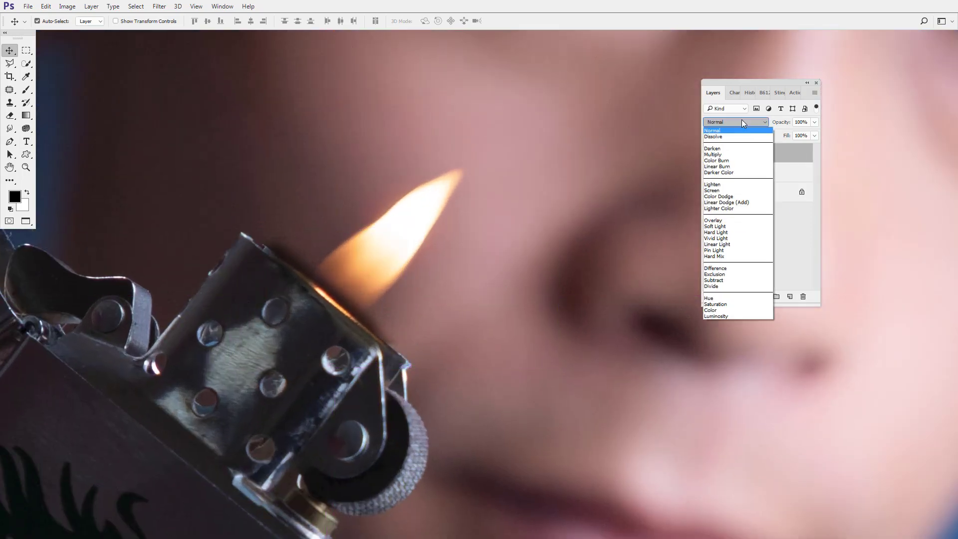
pyautogui.click(716, 190)
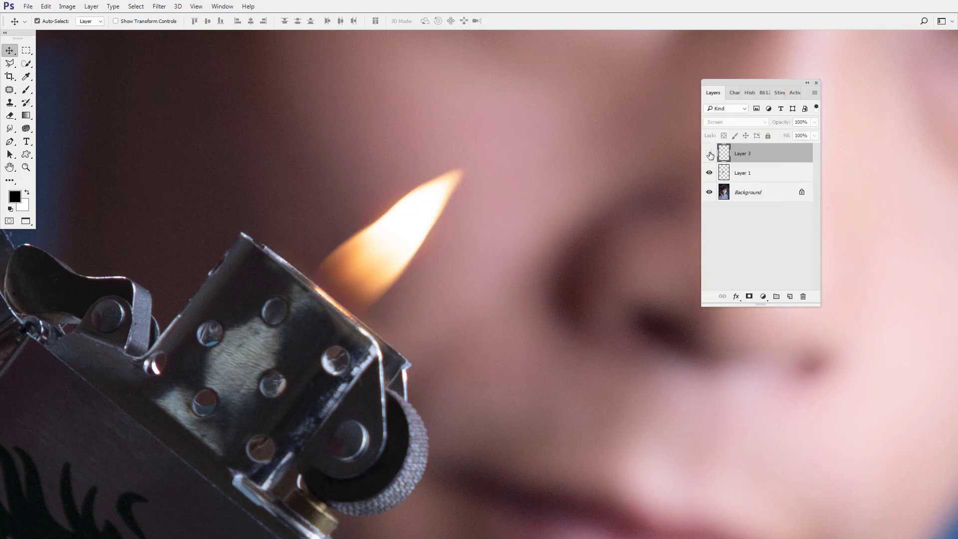
pyautogui.click(709, 153)
pyautogui.click(709, 154)
pyautogui.click(709, 153)
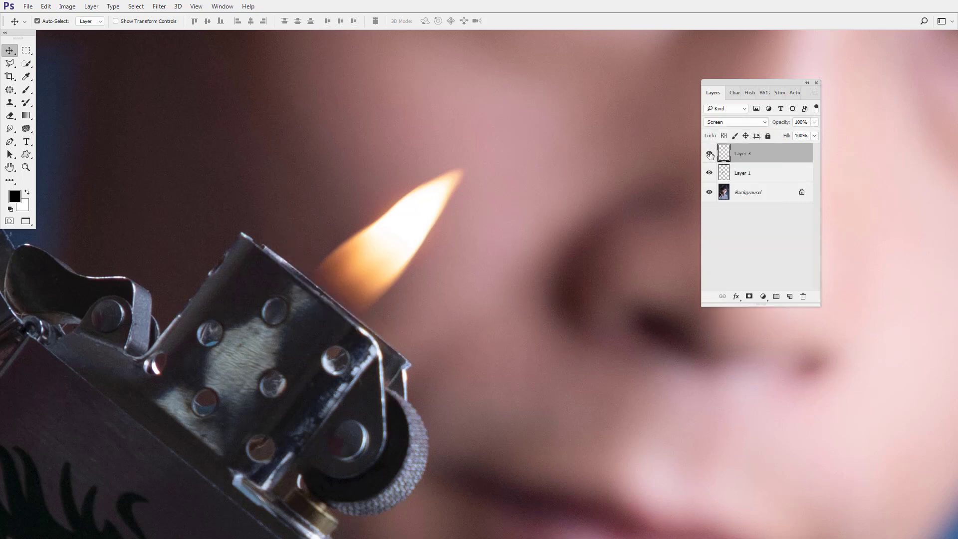
pyautogui.click(709, 153)
pyautogui.click(709, 154)
pyautogui.click(413, 309)
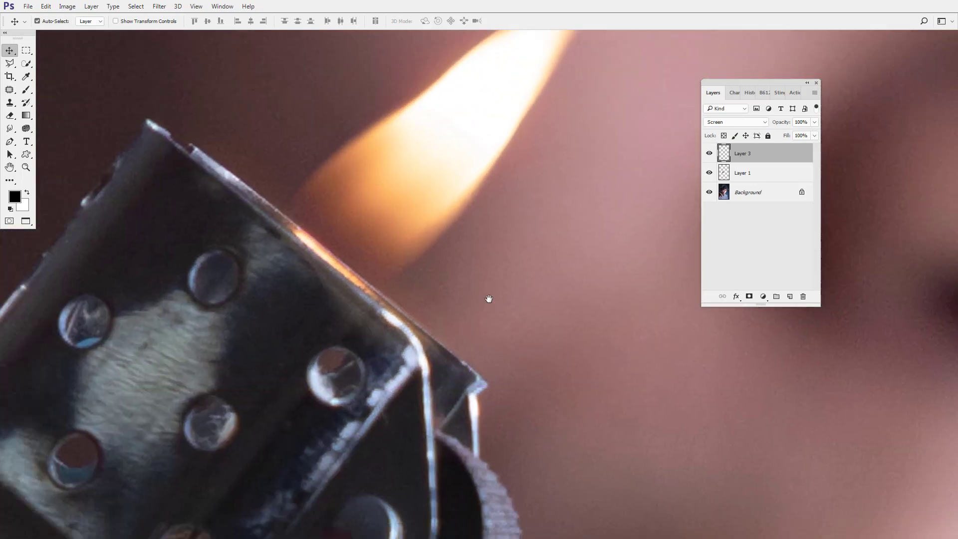
pyautogui.moveTo(490, 297); pyautogui.dragTo(497, 337)
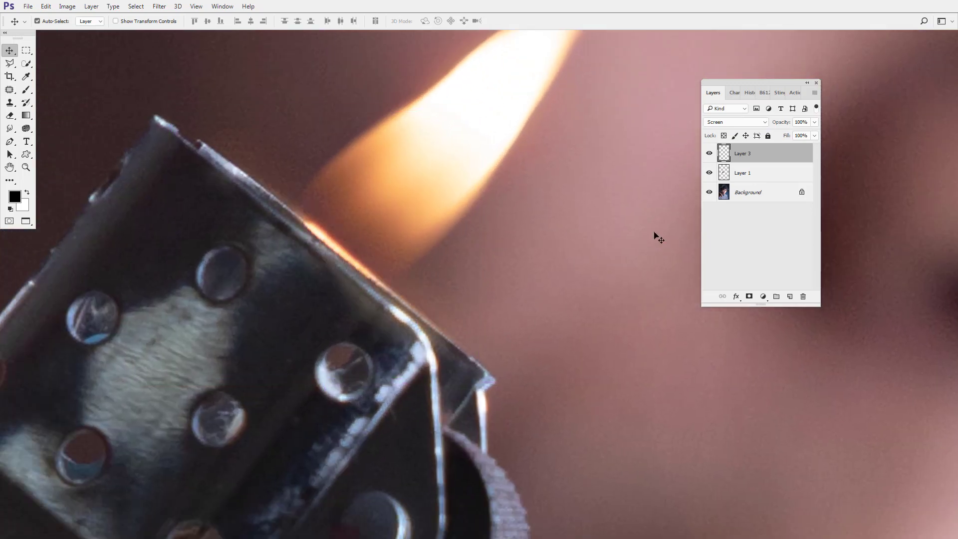
pyautogui.press('ctrl')
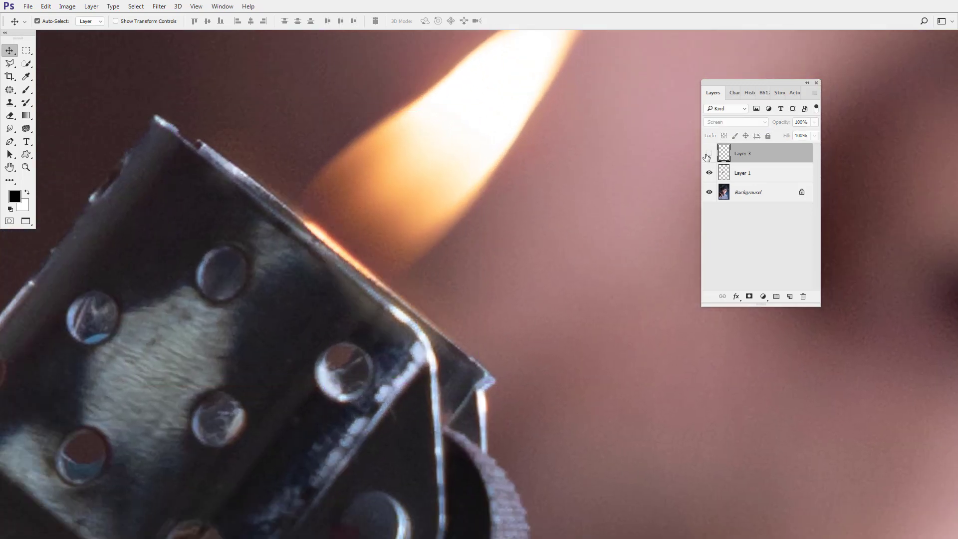
pyautogui.click(709, 153)
pyautogui.click(709, 153)
pyautogui.click(709, 153)
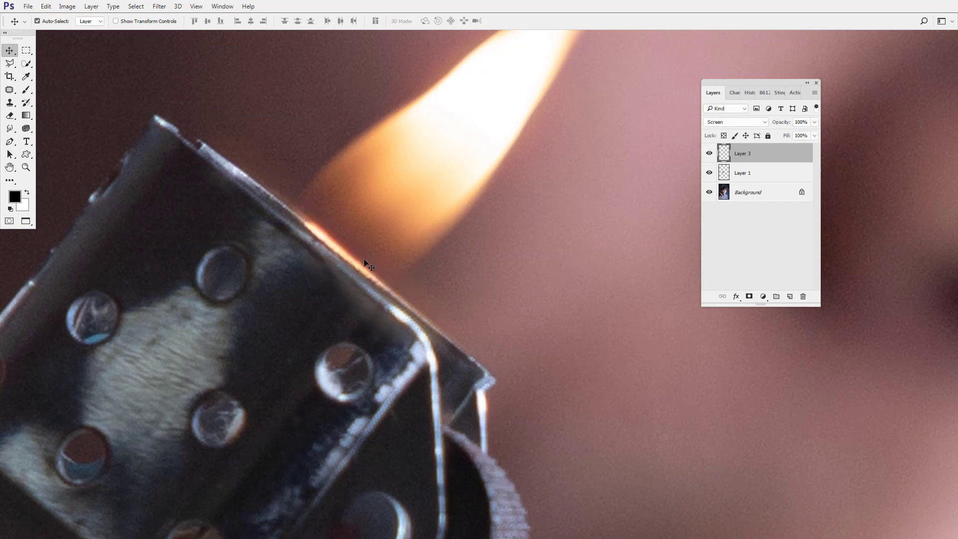
pyautogui.hotkey('alt', 'e')
pyautogui.click(9, 115)
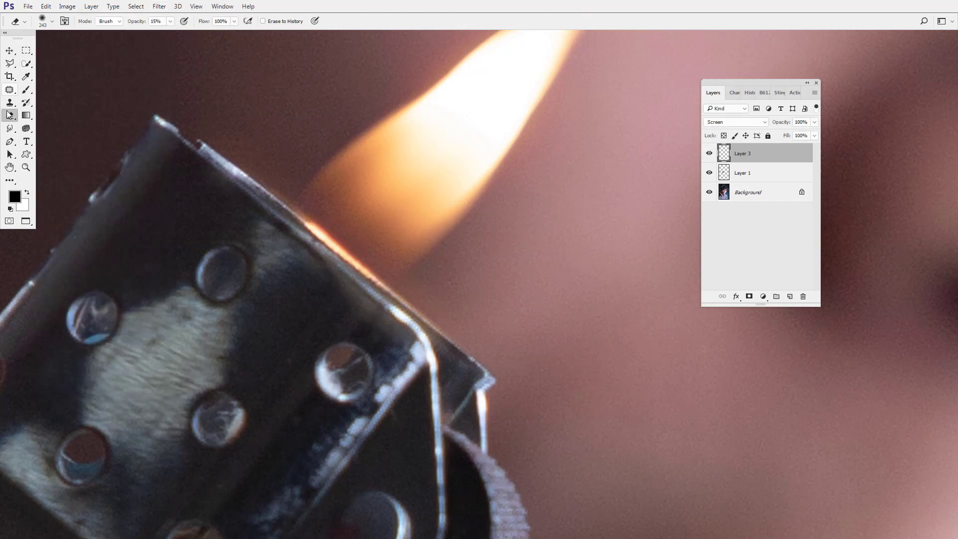
pyautogui.rightClick(524, 259)
pyautogui.moveTo(625, 289); pyautogui.dragTo(619, 290)
pyautogui.press('Return')
pyautogui.moveTo(170, 21); pyautogui.dragTo(188, 34)
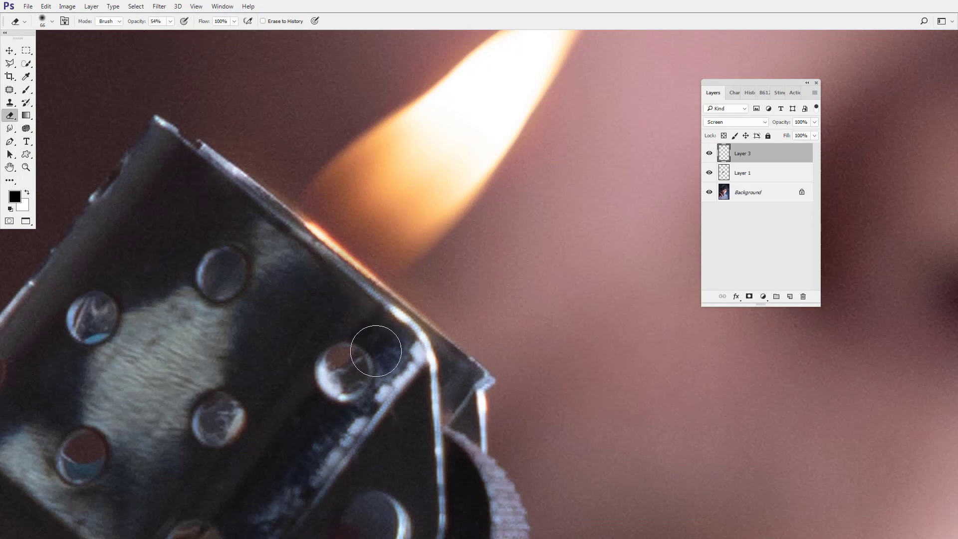
pyautogui.scroll(-3, 299, 270)
pyautogui.scroll(-3, 225, 193)
pyautogui.scroll(2, 351, 244)
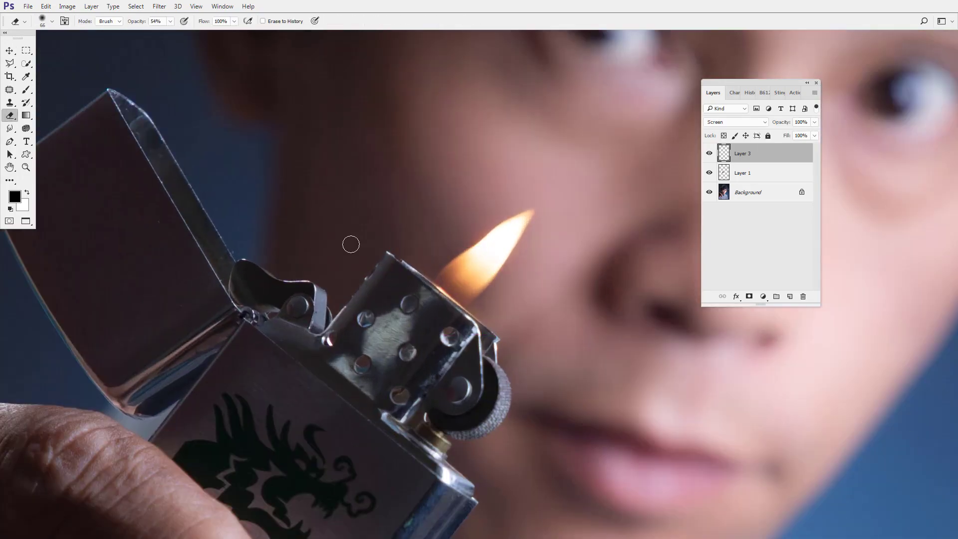
pyautogui.rightClick(351, 244)
pyautogui.press('Return')
pyautogui.scroll(-2, 634, 358)
pyautogui.scroll(-2, 629, 360)
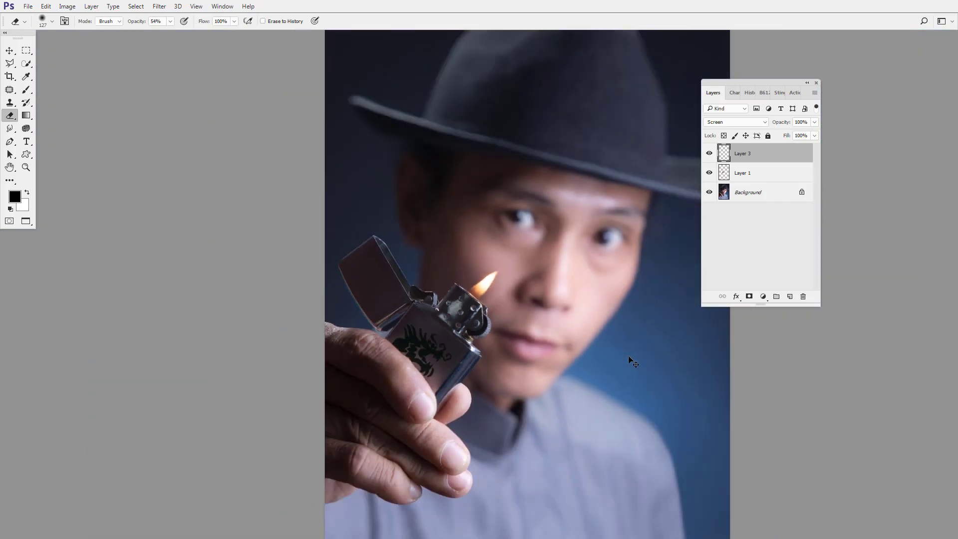
pyautogui.scroll(-1, 603, 336)
pyautogui.scroll(-1, 603, 337)
pyautogui.scroll(-2, 583, 332)
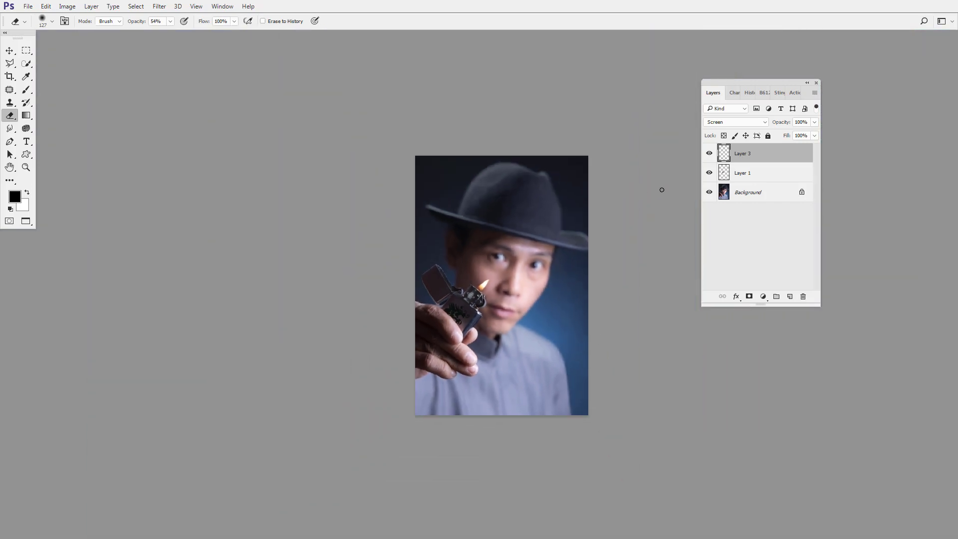
pyautogui.keyDown('alt'); pyautogui.click(709, 194); pyautogui.keyUp('alt')
pyautogui.hotkey('ctrl', '+')
pyautogui.hotkey('ctrl', '+')
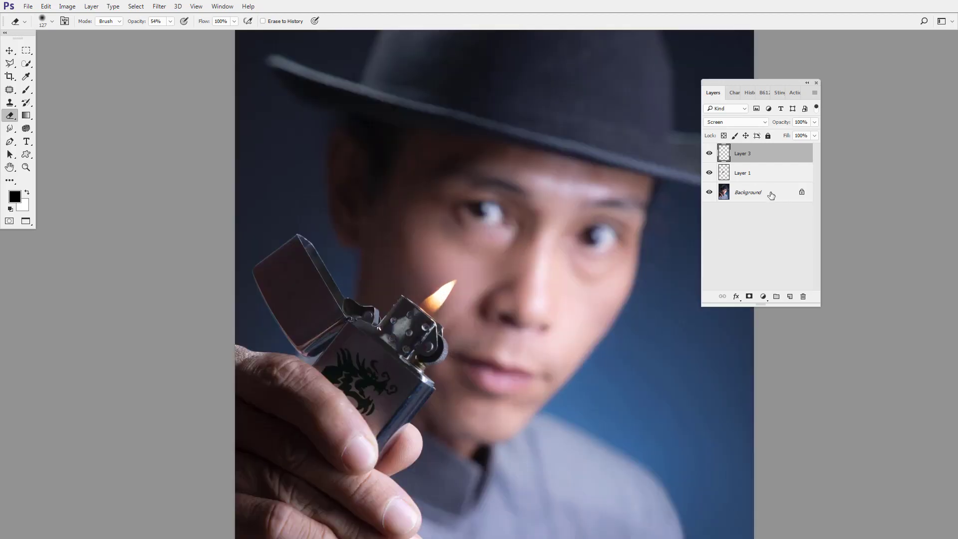
pyautogui.keyDown('alt'); pyautogui.click(709, 193); pyautogui.keyUp('alt')
pyautogui.click(9, 50)
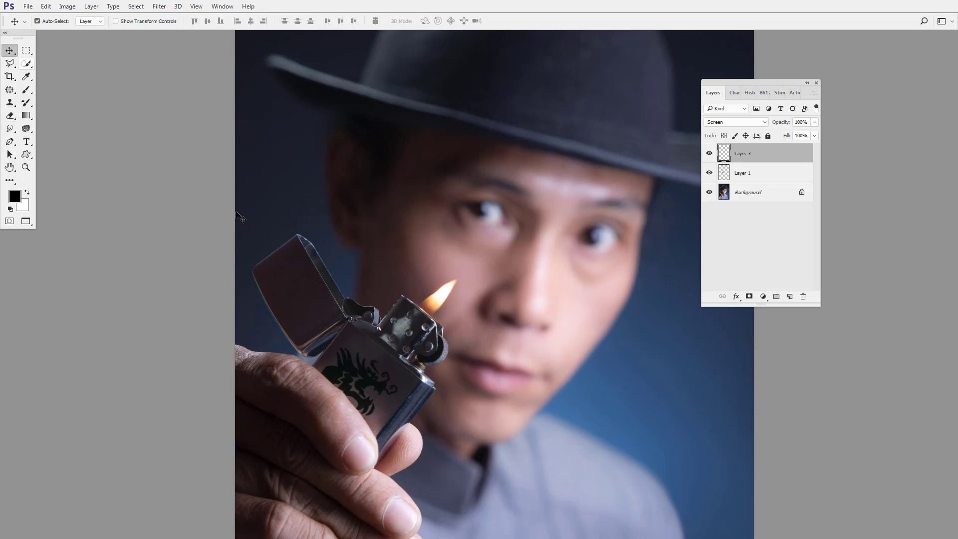
# Enlarge the Layer 1 flame and position it above the lighter
pyautogui.click(433, 299)
pyautogui.click(709, 173)
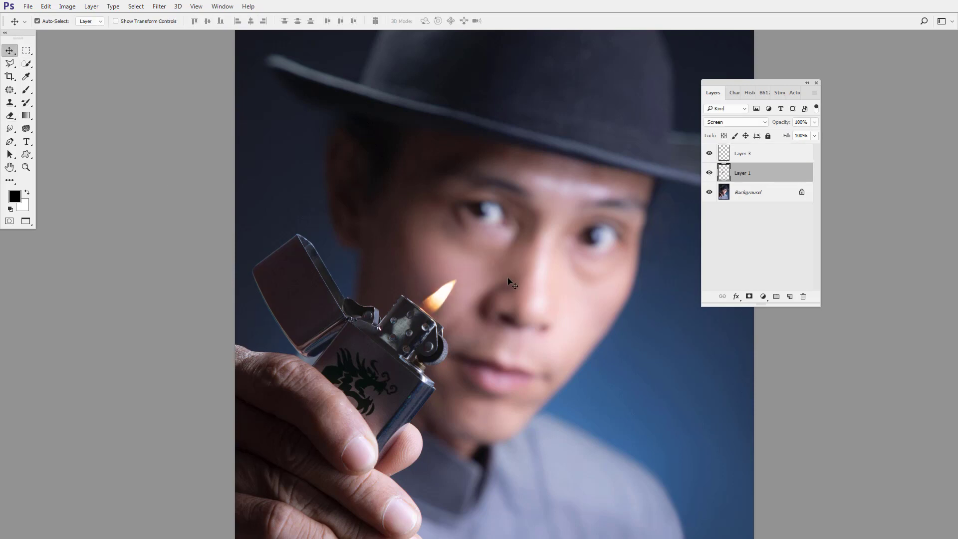
pyautogui.hotkey('ctrl', 't')
pyautogui.moveTo(480, 263); pyautogui.dragTo(500, 233)
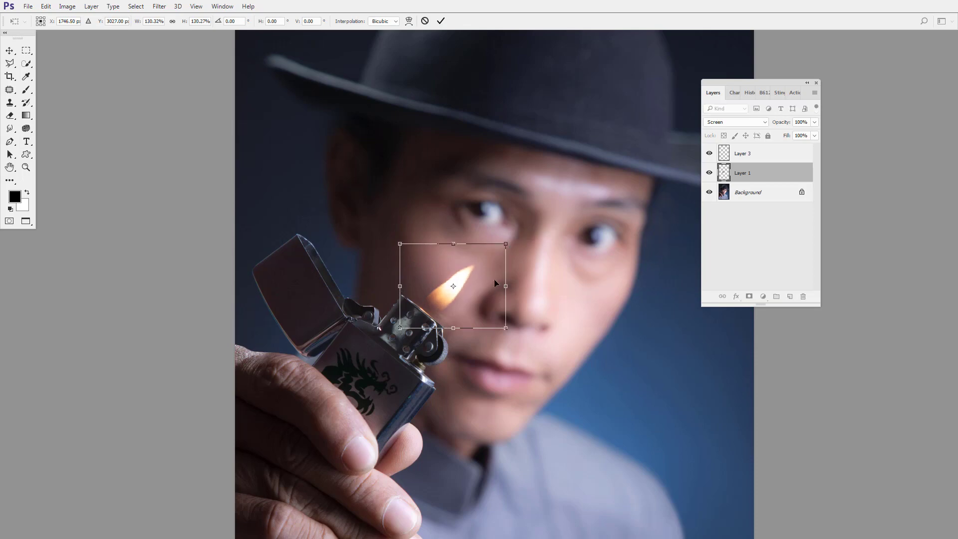
pyautogui.moveTo(476, 295); pyautogui.dragTo(477, 296)
pyautogui.press('Return')
# Toggle the flame layer hidden and shown to compare the resized flame
pyautogui.scroll(3, 479, 299)
pyautogui.scroll(-2, 487, 309)
pyautogui.scroll(-1, 489, 319)
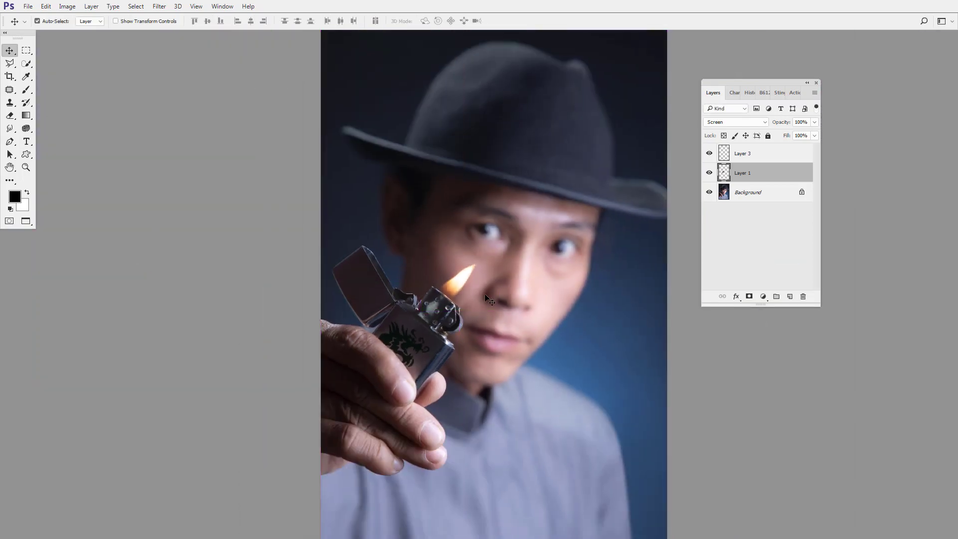
pyautogui.scroll(1, 489, 310)
pyautogui.scroll(2, 490, 285)
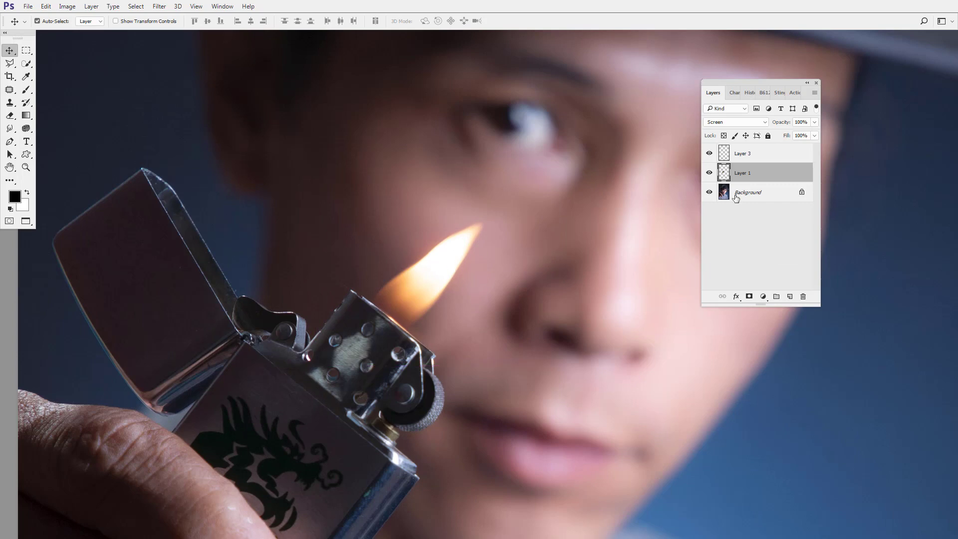
pyautogui.click(709, 173)
pyautogui.click(709, 173)
pyautogui.click(709, 174)
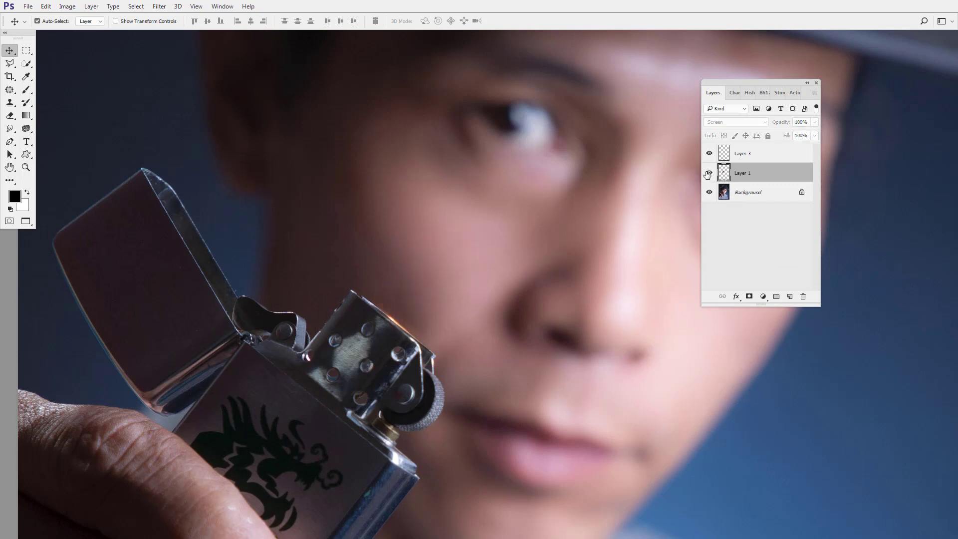
pyautogui.click(709, 173)
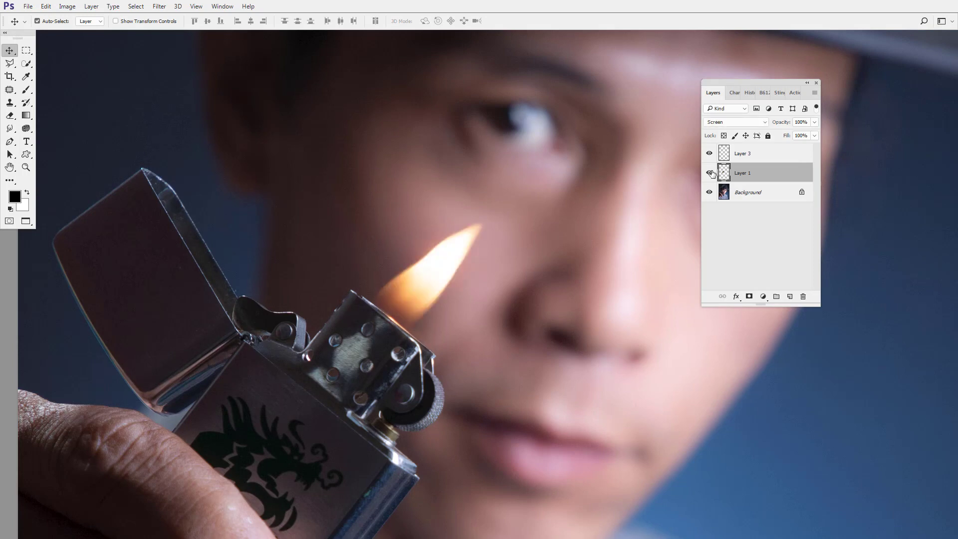
pyautogui.click(709, 173)
pyautogui.click(710, 173)
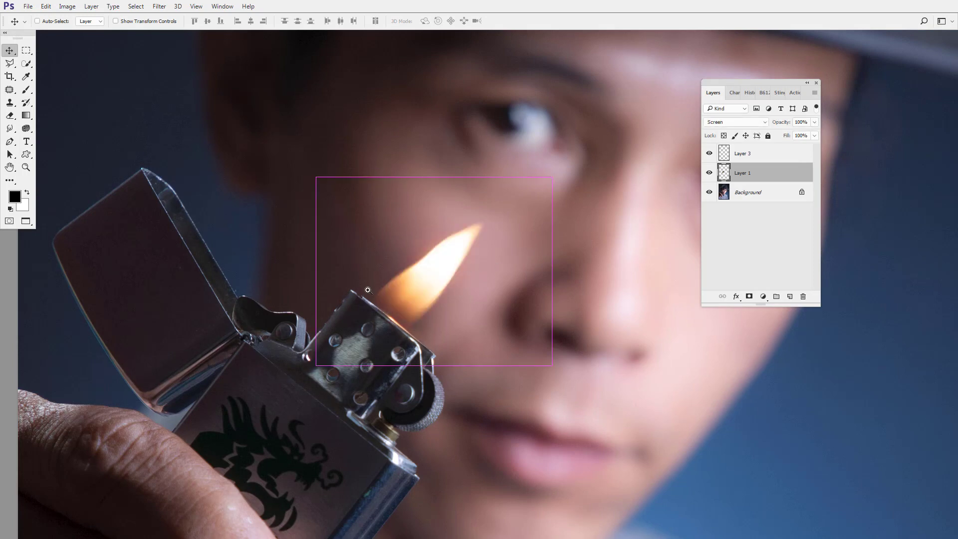
# Keep Layer 1's opacity at 100%, then zoom out to view the whole portrait
pyautogui.keyDown('ctrl'); pyautogui.click(368, 290); pyautogui.keyUp('ctrl')
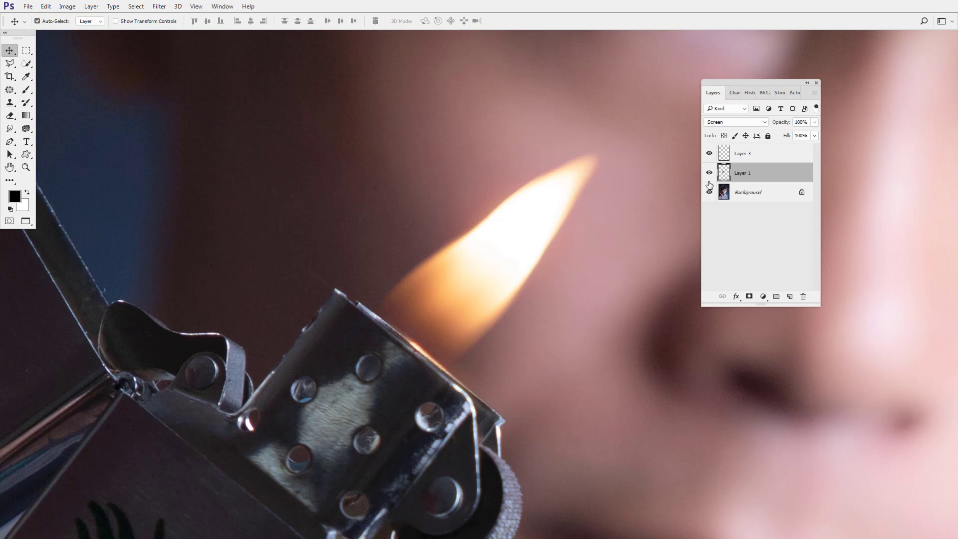
pyautogui.moveTo(781, 122); pyautogui.dragTo(783, 123)
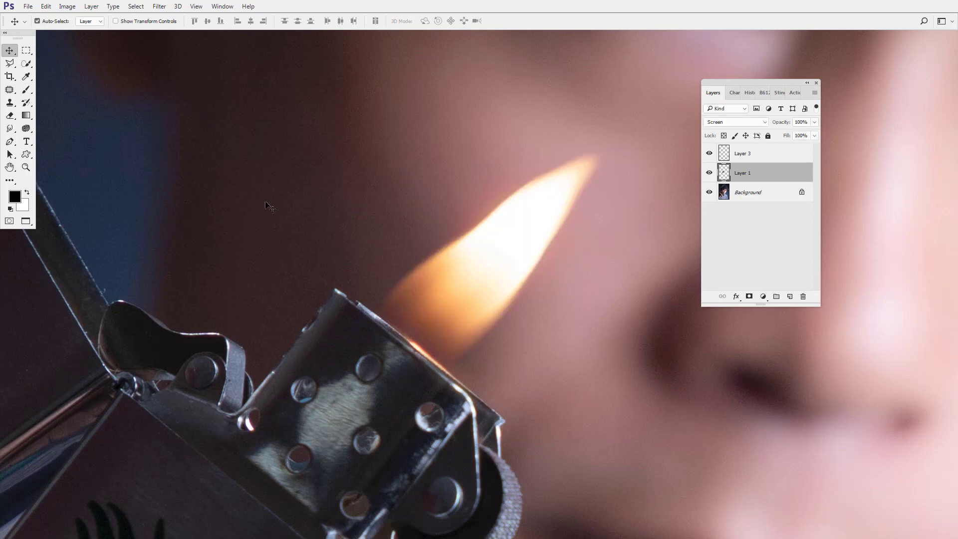
pyautogui.click(10, 117)
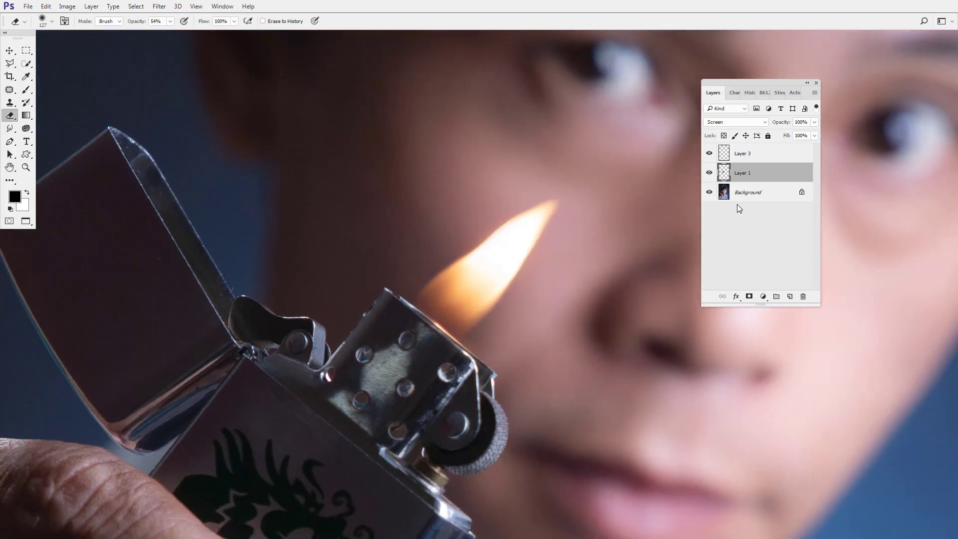
pyautogui.hotkey('ctrl', '0')
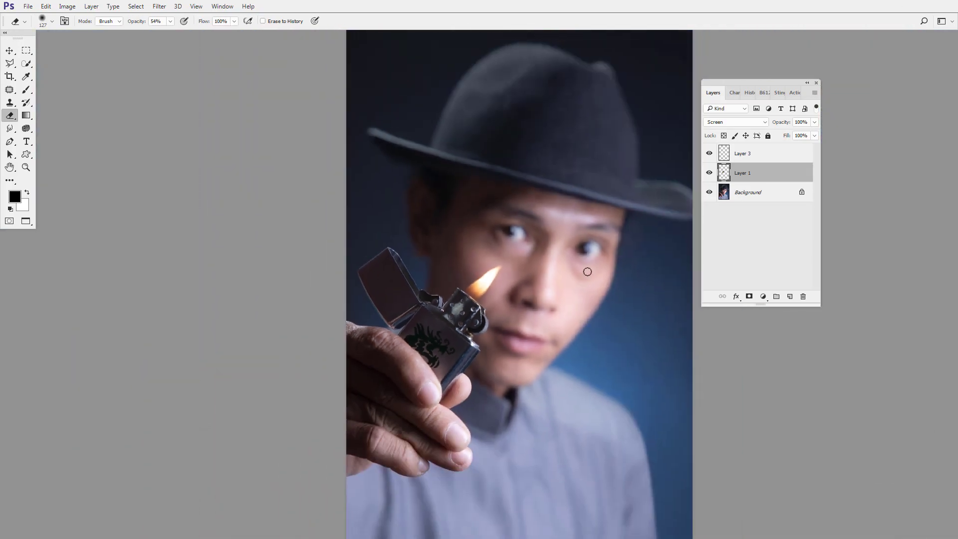
pyautogui.press('v')
pyautogui.hotkey('ctrl', '-')
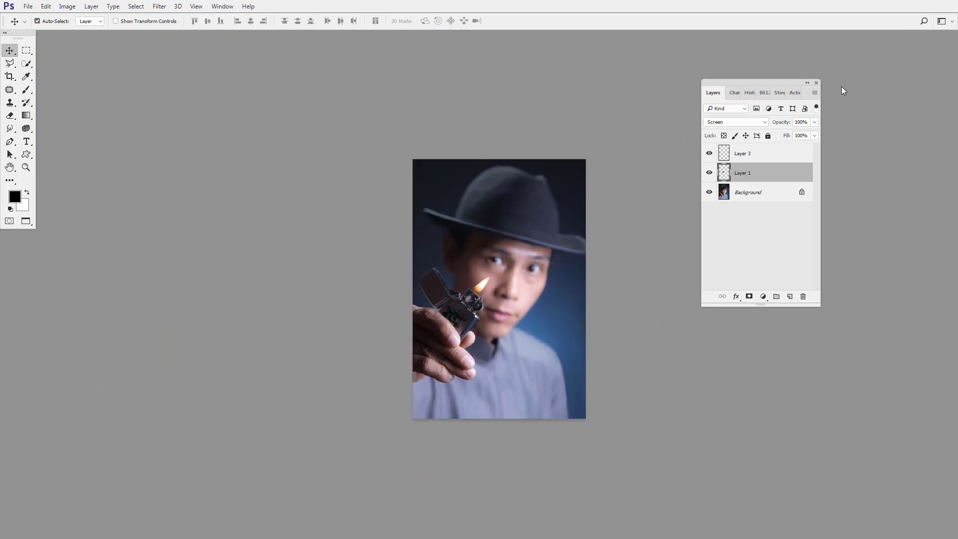
pyautogui.click(768, 153)
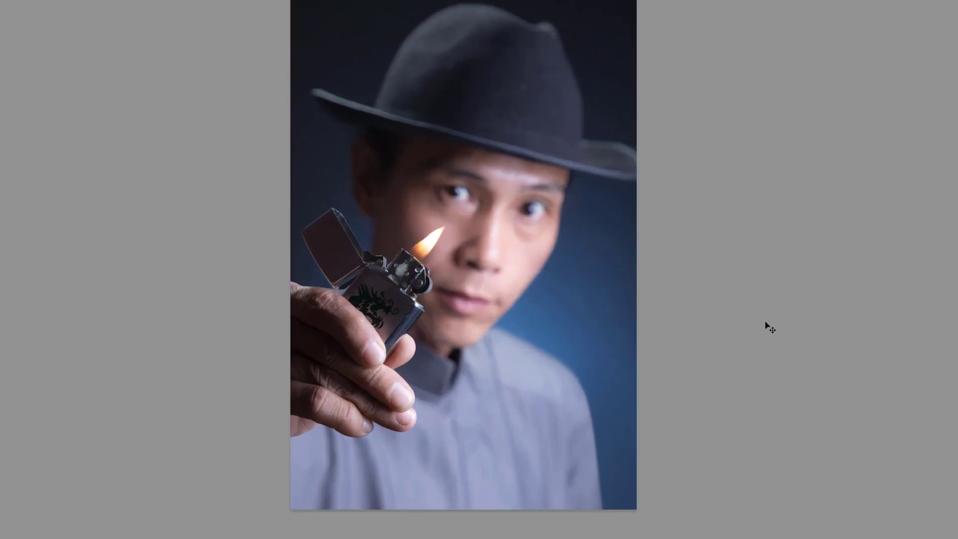
pyautogui.moveTo(516, 341); pyautogui.dragTo(565, 333)
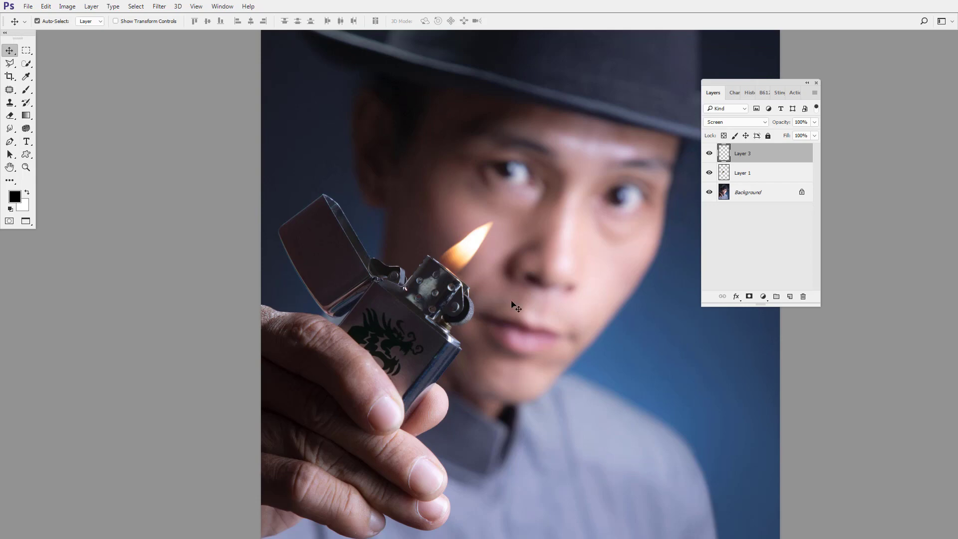
# Add a Gradient Map adjustment above Background to turn the photo black-and-white
pyautogui.hotkey('ctrl', '-')
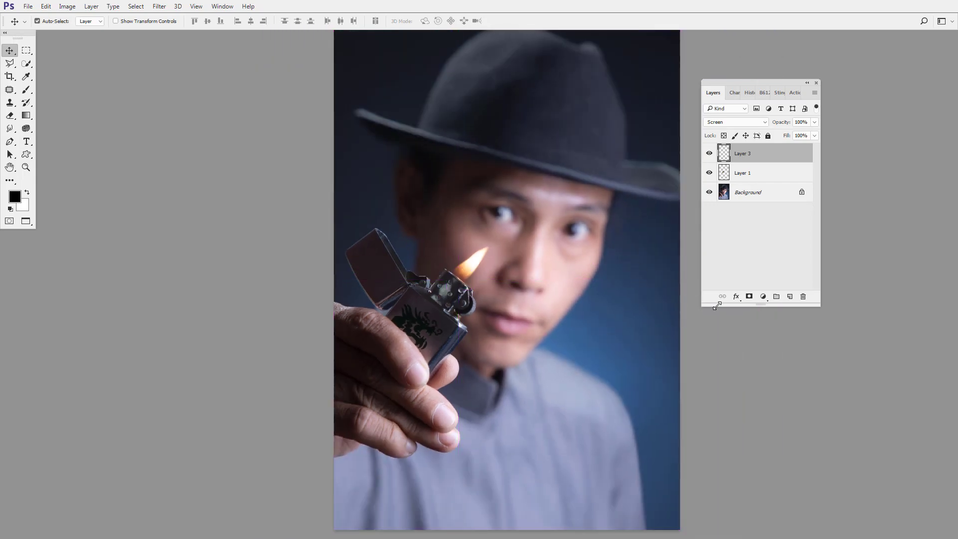
pyautogui.click(763, 196)
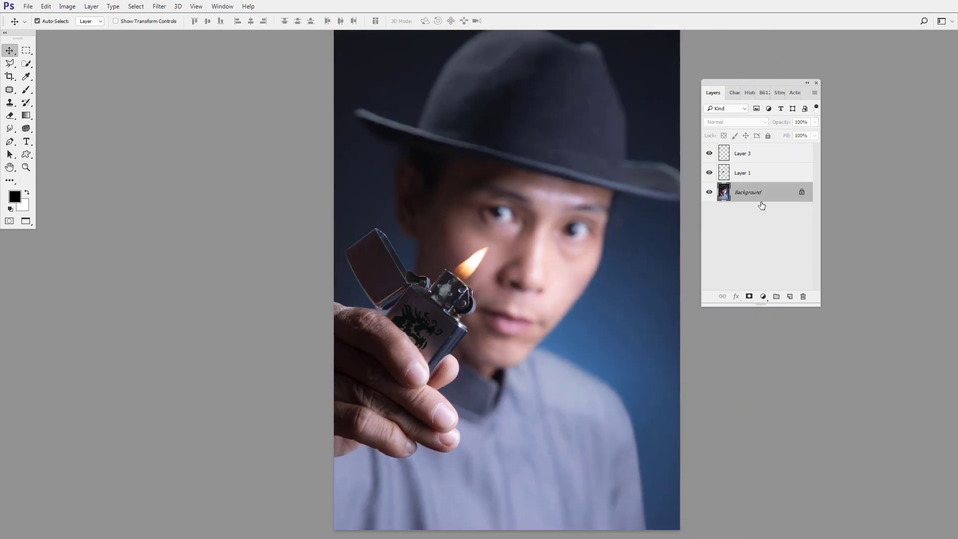
pyautogui.click(764, 297)
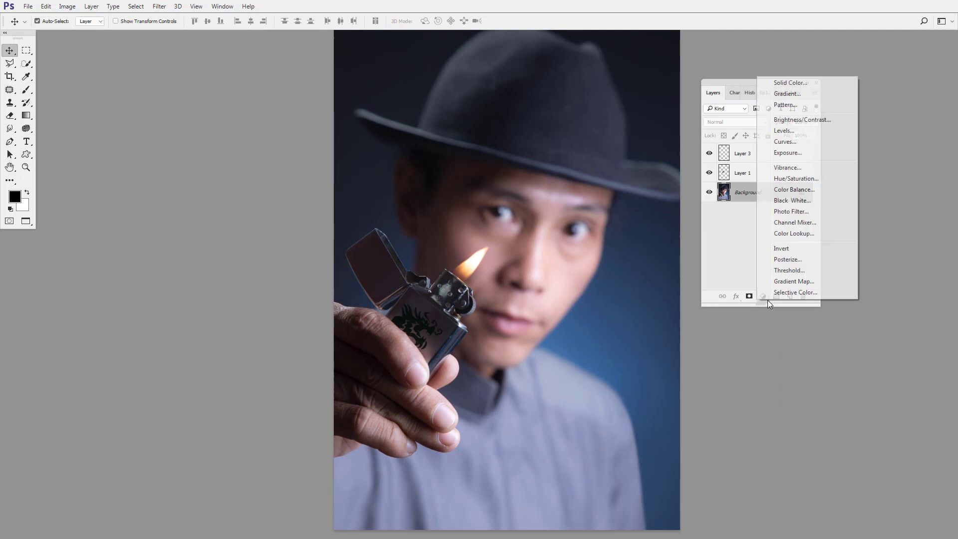
pyautogui.click(802, 282)
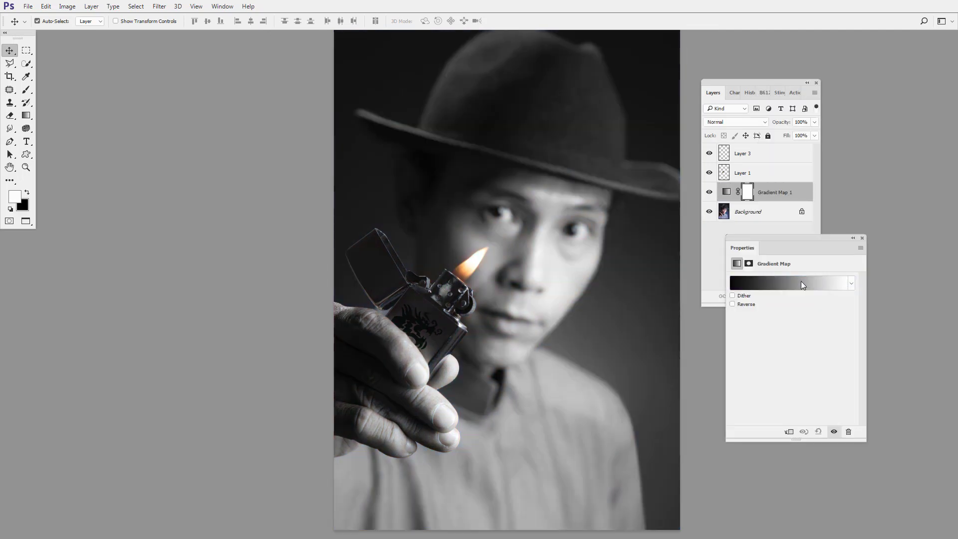
pyautogui.click(862, 239)
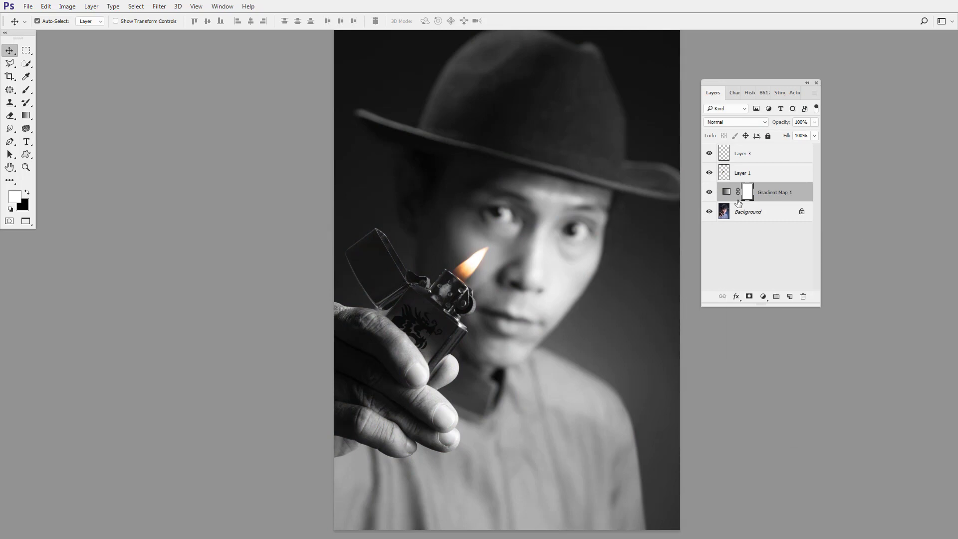
pyautogui.click(708, 192)
# Add a Color Balance layer above Layer 3 with Cyan/Red set to -12
pyautogui.click(745, 159)
pyautogui.press('x')
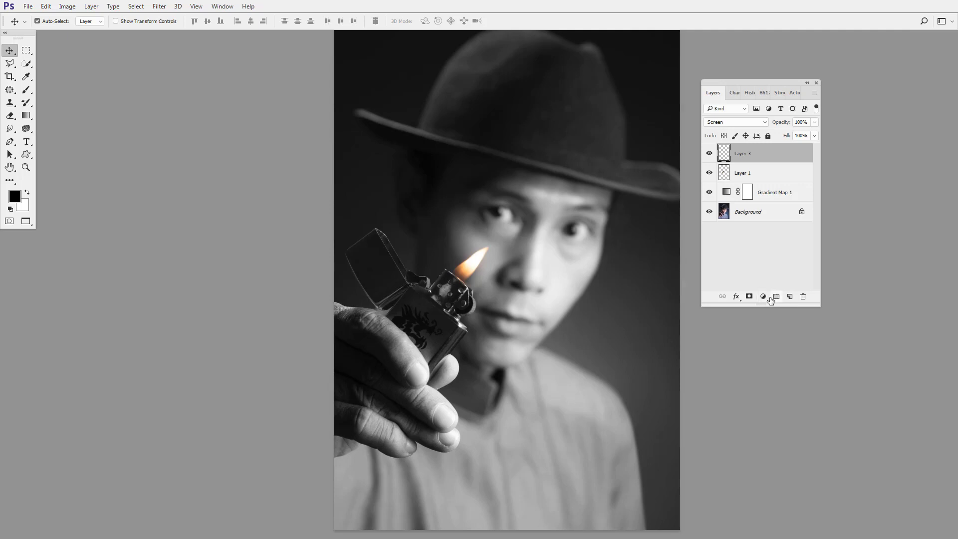
pyautogui.click(764, 298)
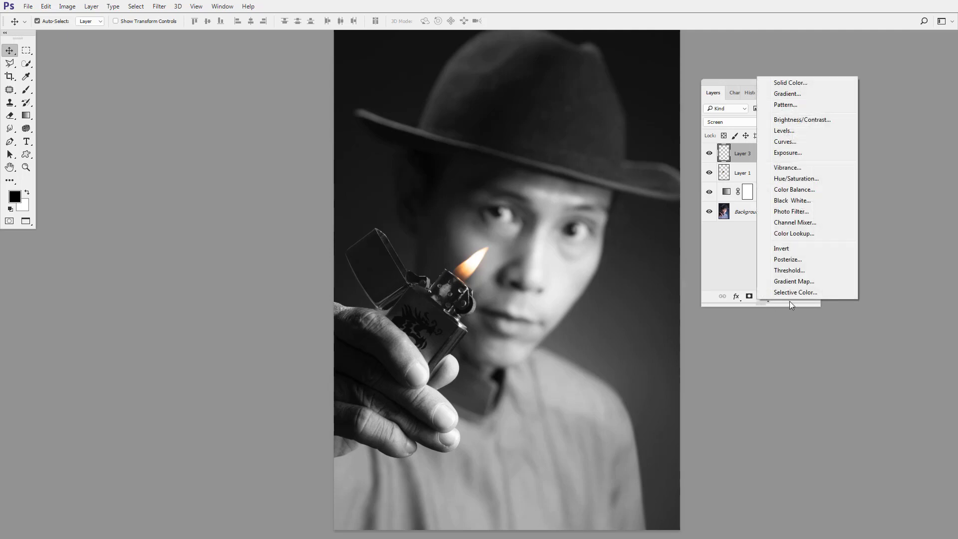
pyautogui.click(793, 190)
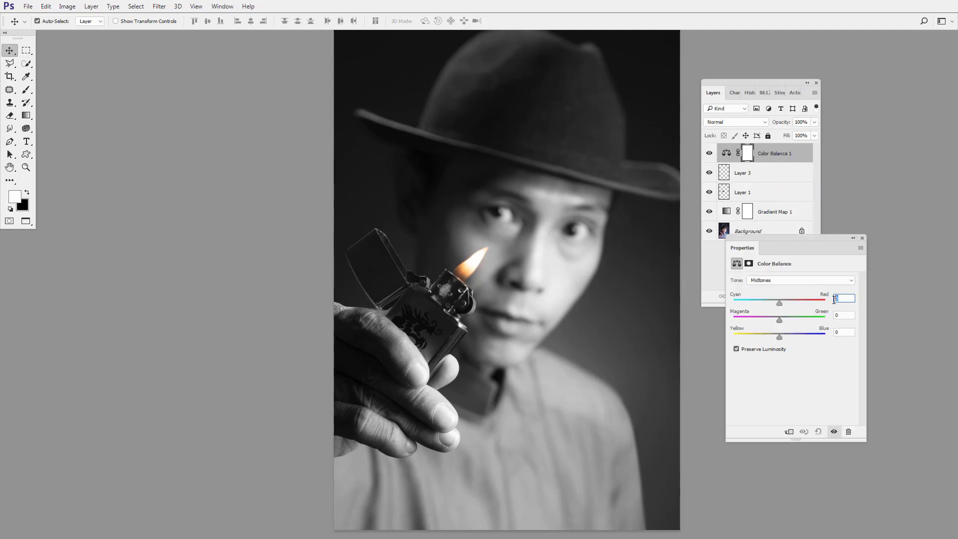
pyautogui.write('-12')
pyautogui.click(837, 331)
pyautogui.click(861, 238)
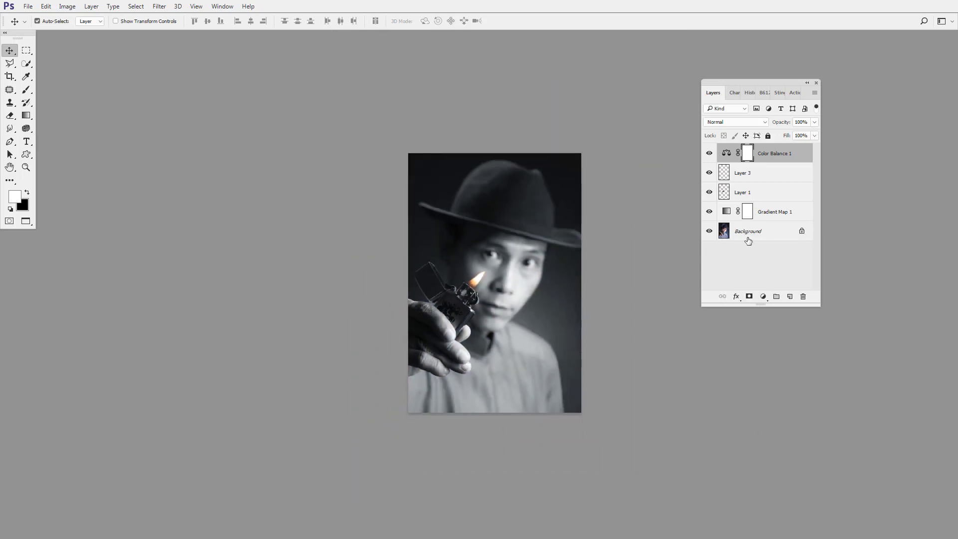
pyautogui.keyDown('alt'); pyautogui.click(709, 232); pyautogui.keyUp('alt')
pyautogui.keyDown('alt'); pyautogui.click(708, 232); pyautogui.keyUp('alt')
pyautogui.keyDown('alt'); pyautogui.click(709, 231); pyautogui.keyUp('alt')
pyautogui.keyDown('alt'); pyautogui.click(709, 232); pyautogui.keyUp('alt')
pyautogui.keyDown('ctrl'); pyautogui.click(459, 291); pyautogui.keyUp('ctrl')
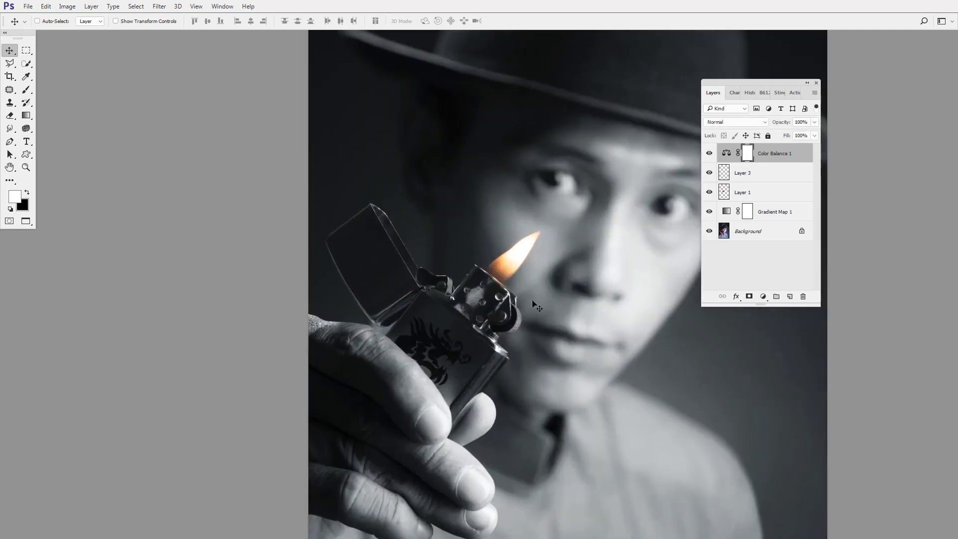
pyautogui.keyDown('ctrl'); pyautogui.click(531, 302); pyautogui.keyUp('ctrl')
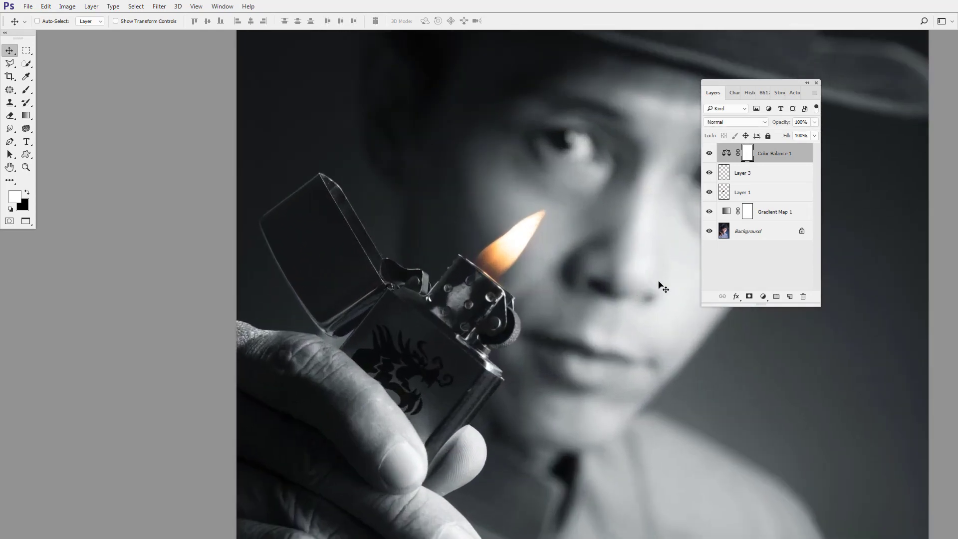
pyautogui.keyDown('alt'); pyautogui.click(709, 232); pyautogui.keyUp('alt')
pyautogui.keyDown('alt'); pyautogui.click(708, 231); pyautogui.keyUp('alt')
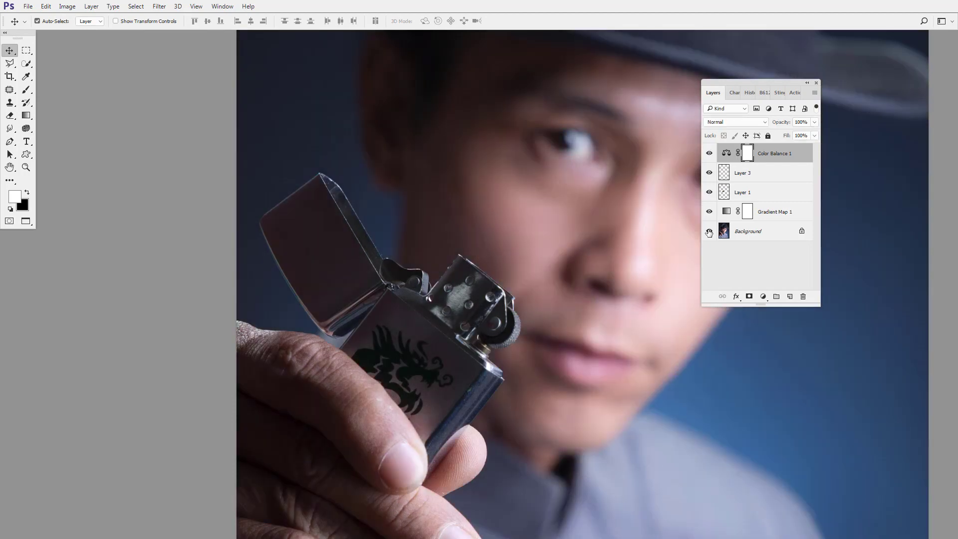
pyautogui.keyDown('alt'); pyautogui.click(709, 231); pyautogui.keyUp('alt')
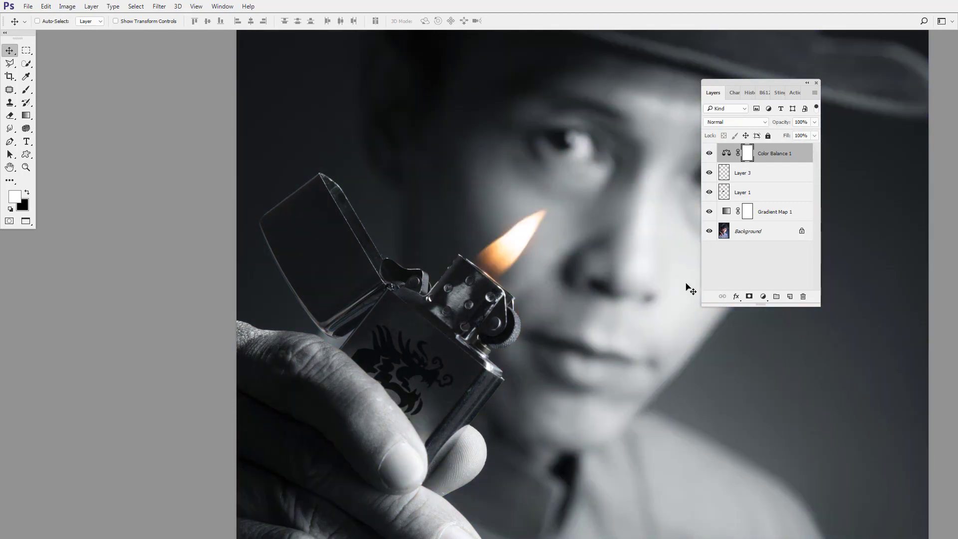
pyautogui.hotkey('ctrl', '-')
pyautogui.hotkey('ctrl', '-')
pyautogui.hotkey('ctrl', '-')
pyautogui.press('f')
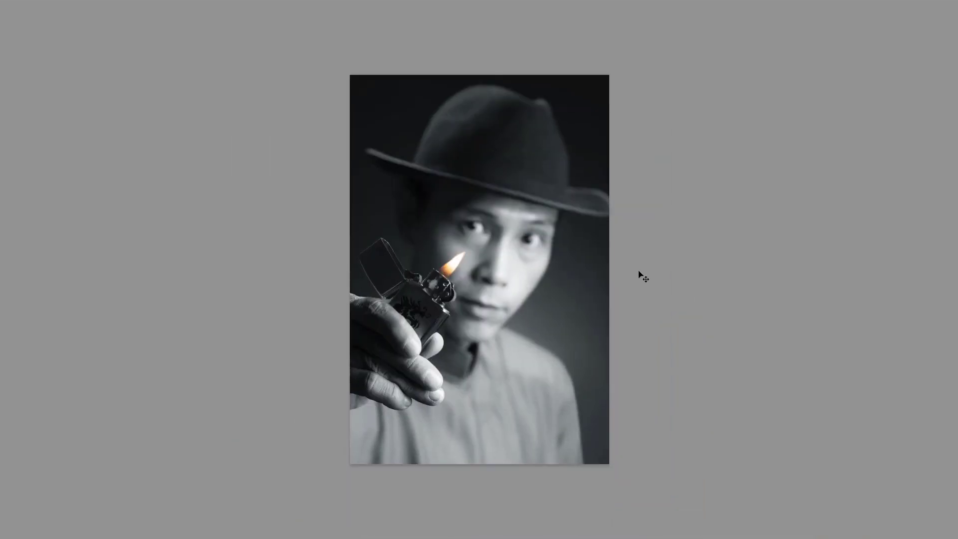
pyautogui.hotkey('ctrl', '+')
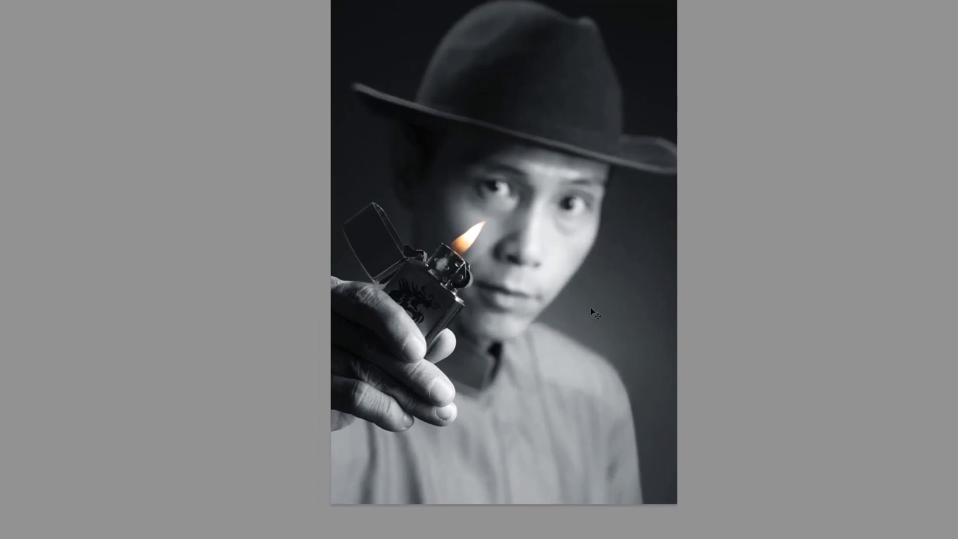
pyautogui.press('f')
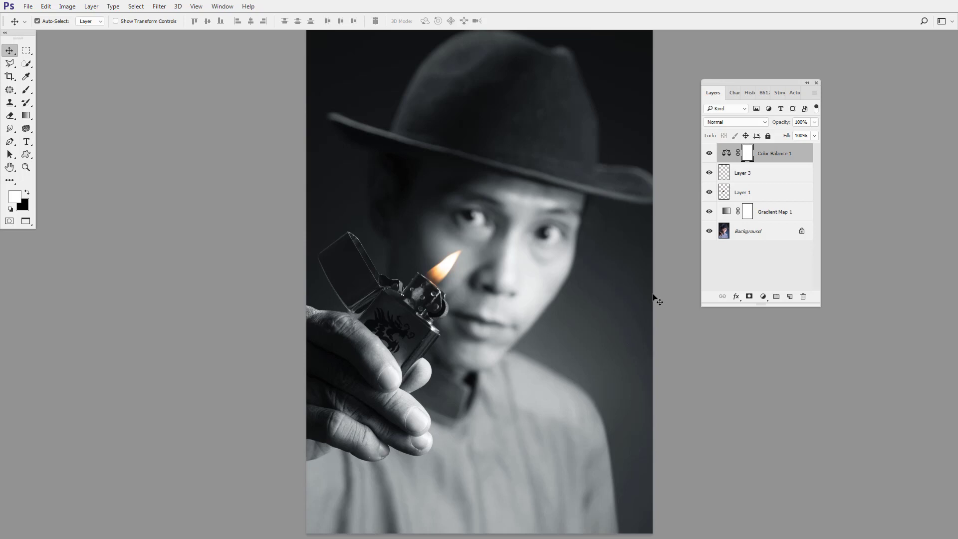
pyautogui.hotkey('ctrl', '-')
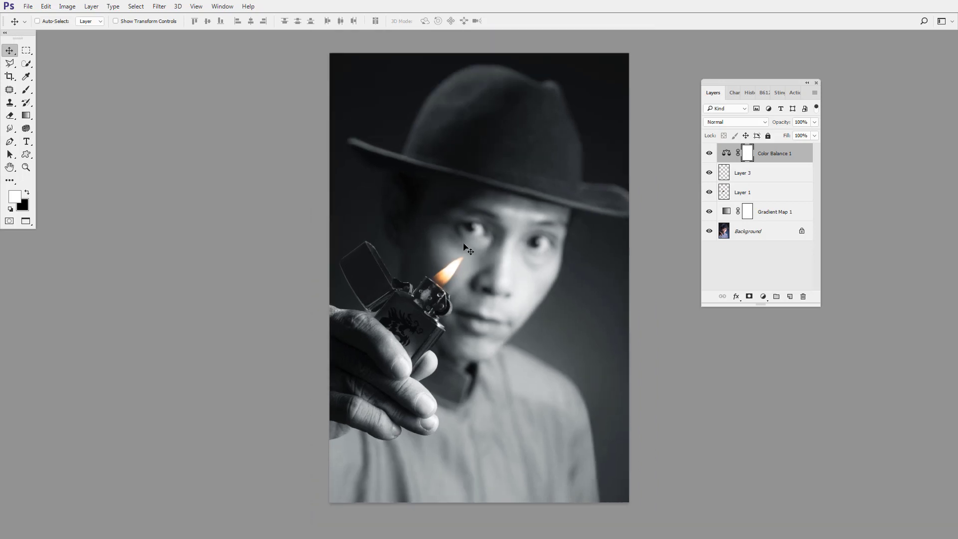
pyautogui.hotkey('ctrl', '-')
pyautogui.hotkey('ctrl', '-')
pyautogui.hotkey('ctrl', '+')
pyautogui.hotkey('ctrl', '+')
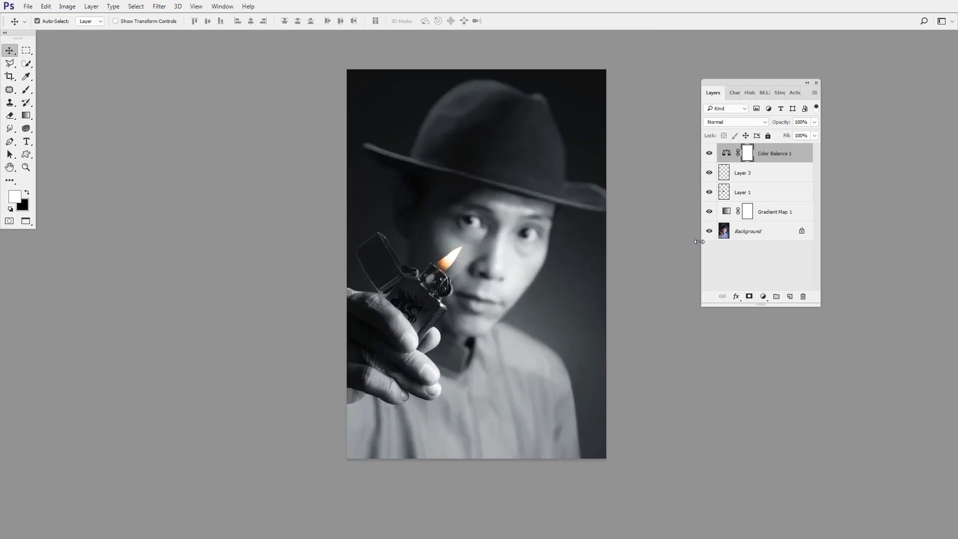